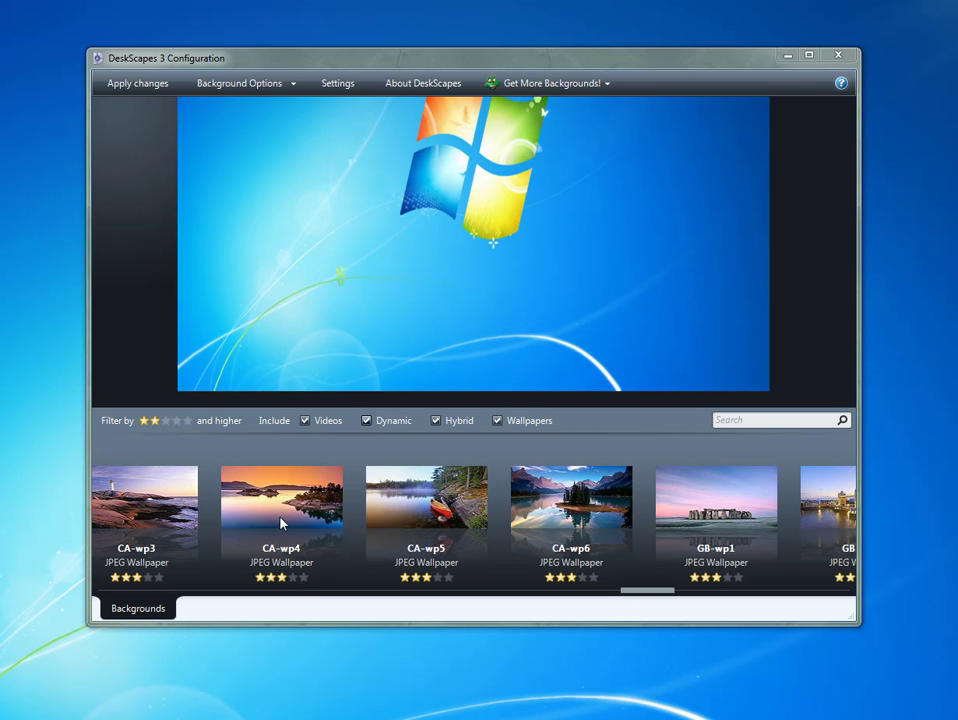
Browse back to the start of the background list and preview the Desktop Earth background.
scroll(210, 509, up, 8)
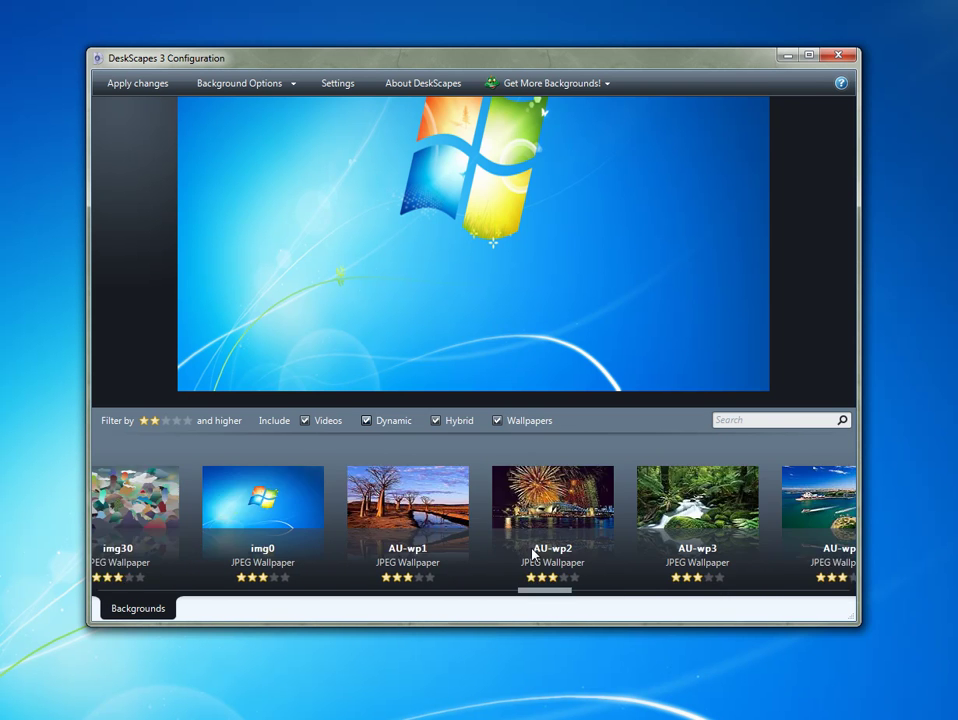
scroll(533, 553, up, 8)
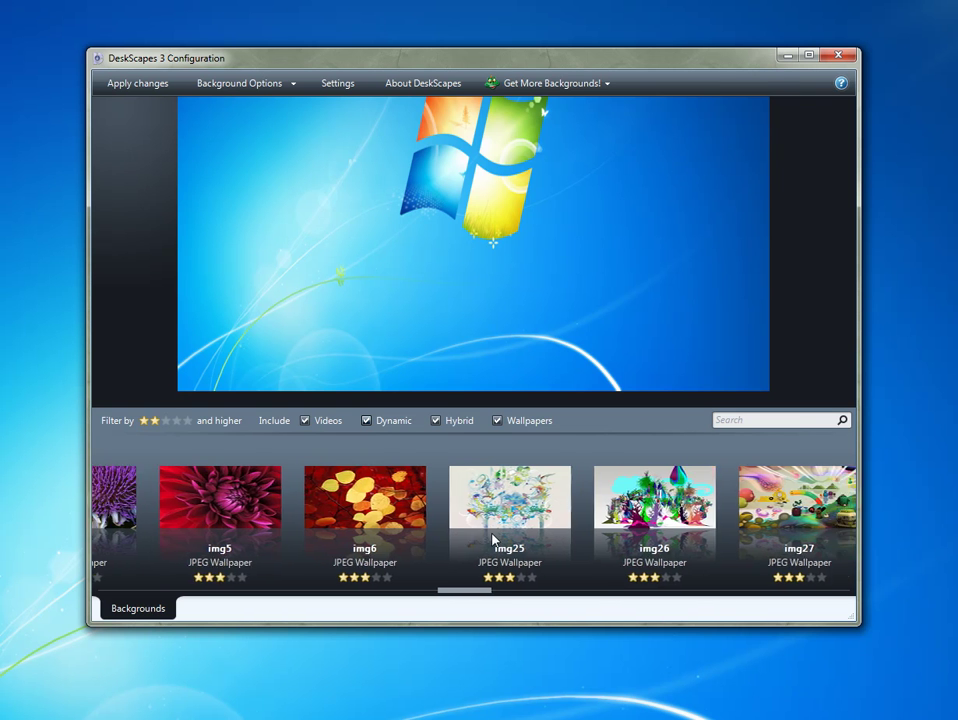
scroll(285, 508, up, 8)
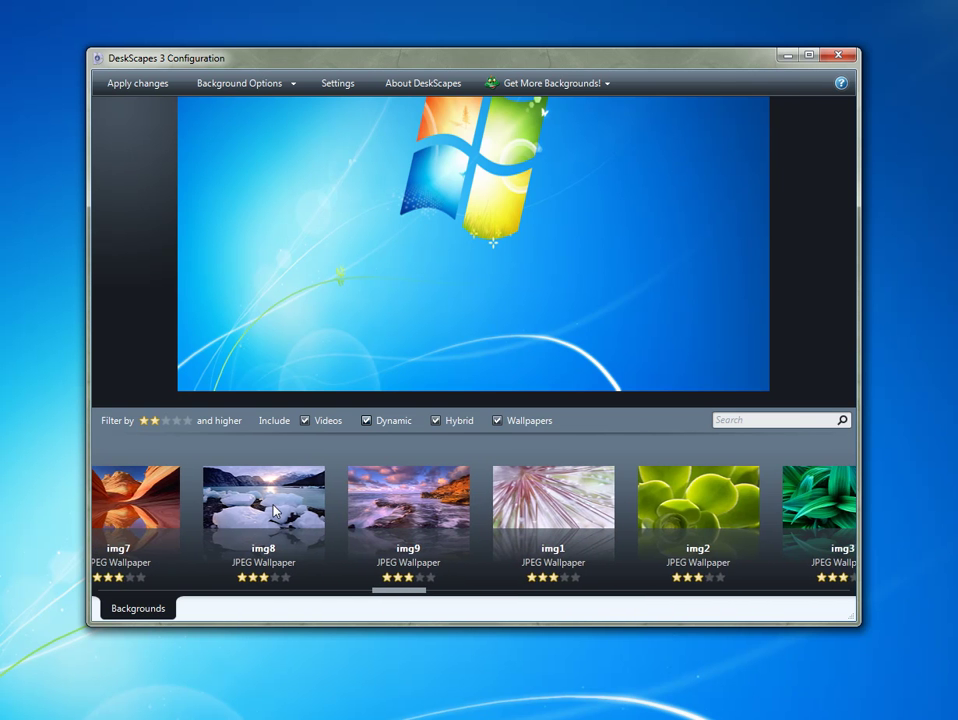
scroll(276, 511, up, 8)
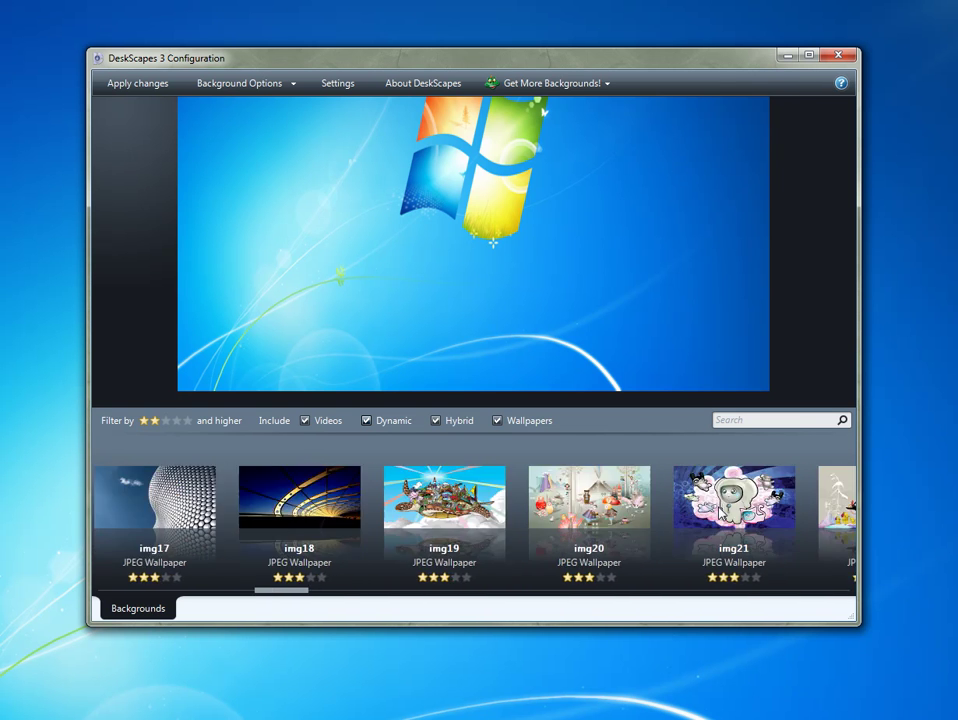
scroll(315, 512, up, 8)
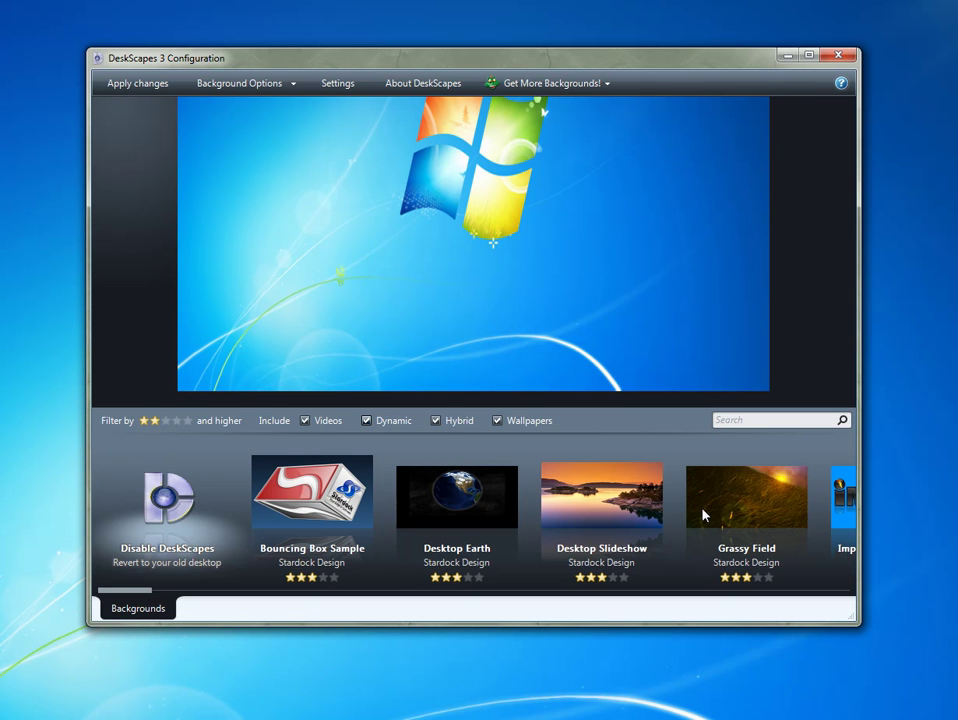
drag(697, 512, 574, 514)
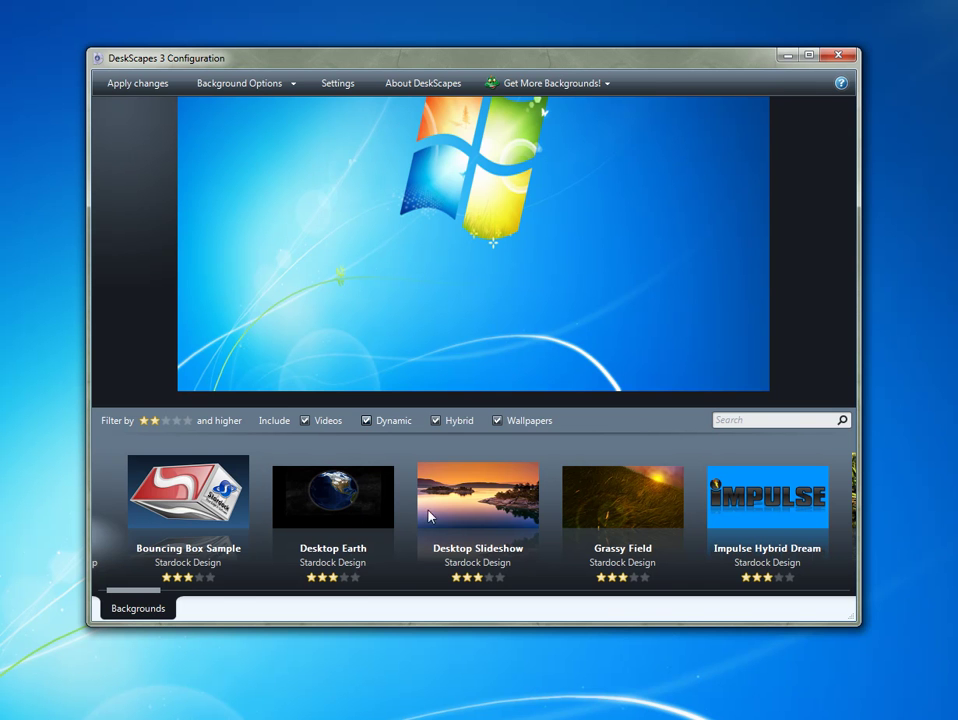
click(337, 487)
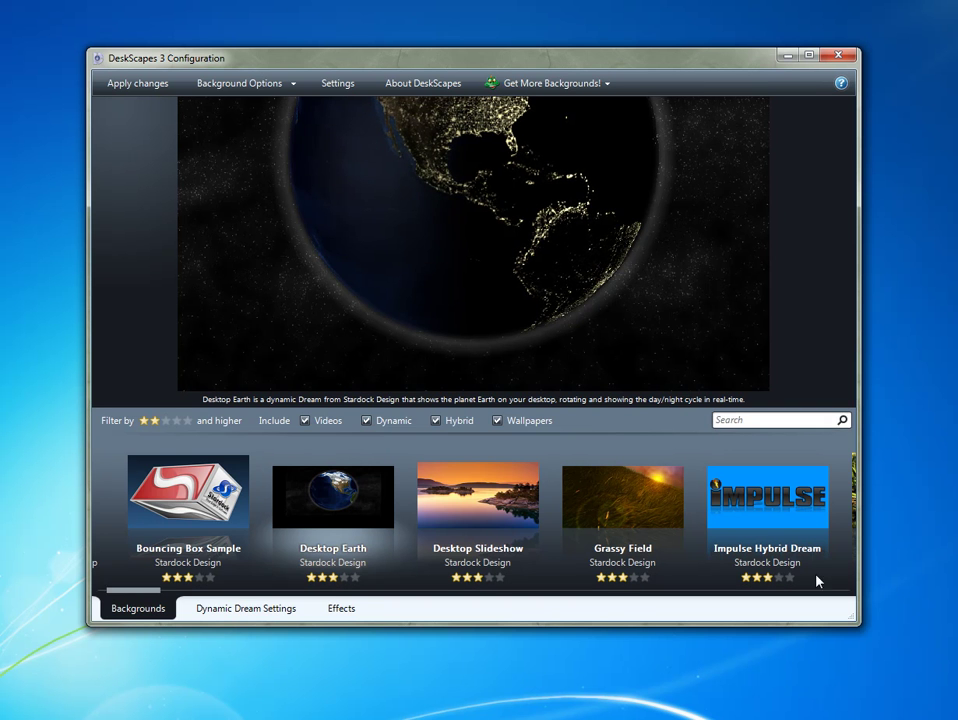
Enlarge the configuration window in width and height and reposition it so it fills most of the desktop.
drag(855, 620, 940, 708)
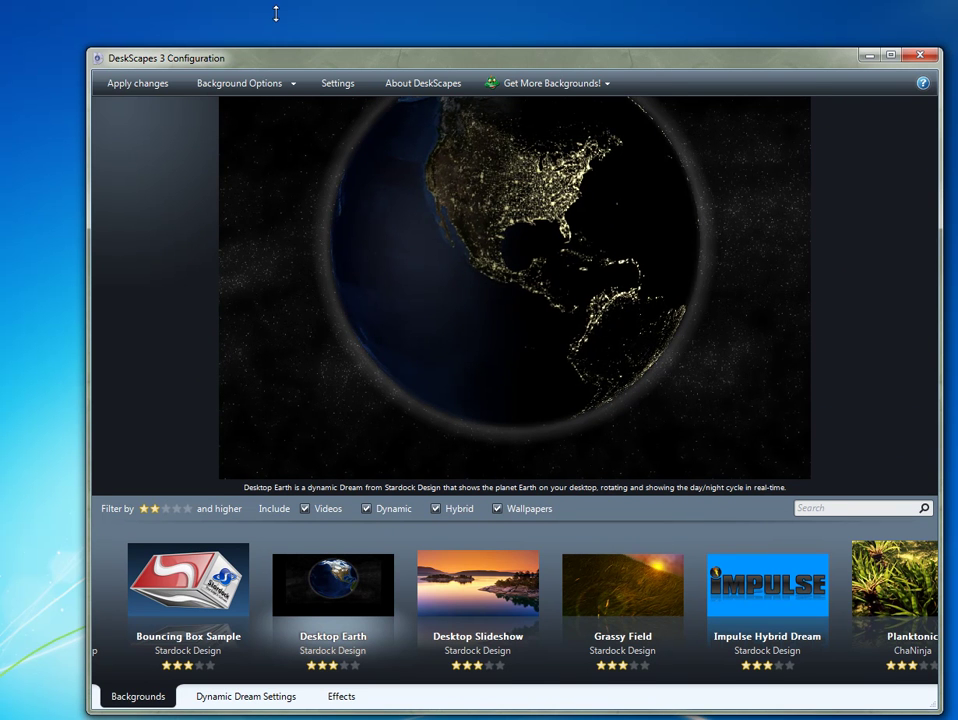
drag(221, 57, 171, 15)
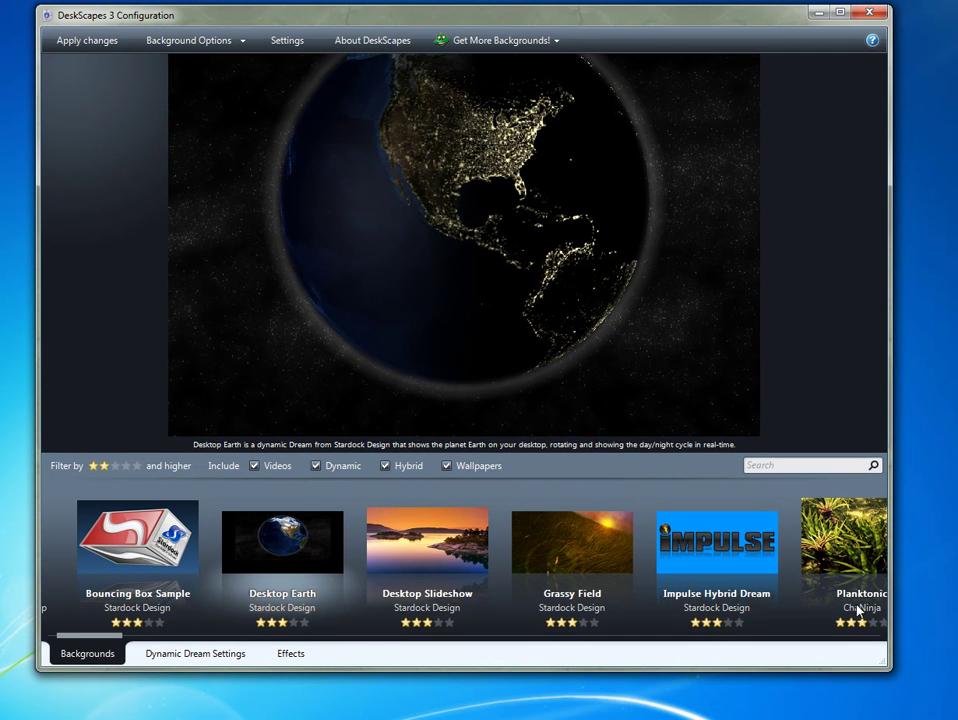
drag(890, 668, 951, 668)
drag(558, 17, 545, 28)
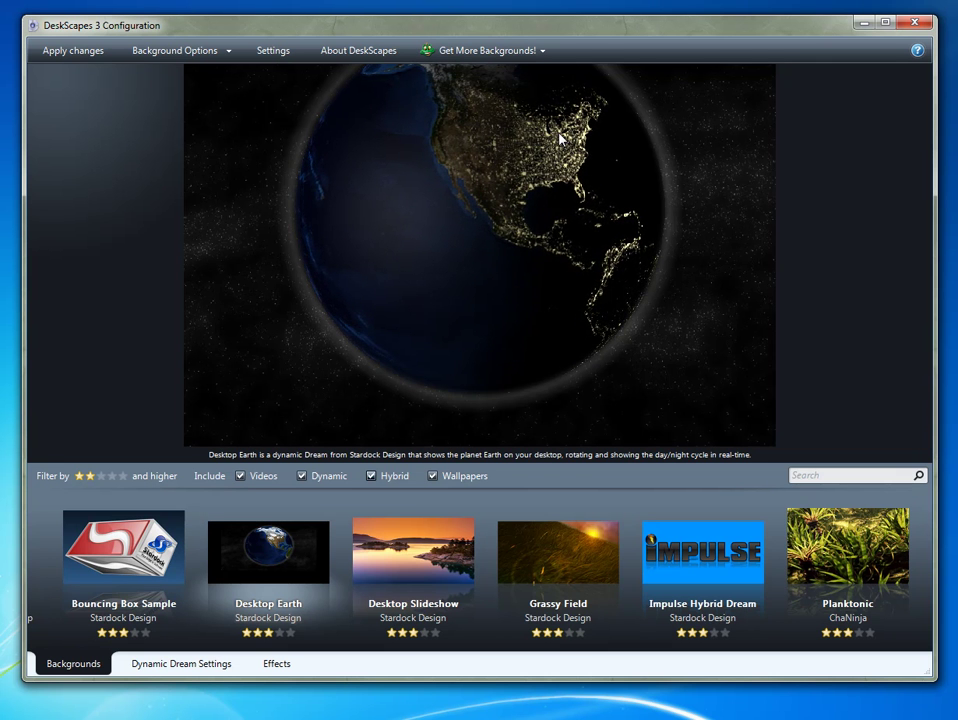
Preview the Desktop Slideshow, Grassy Field and Planktonic backgrounds one after another.
click(419, 530)
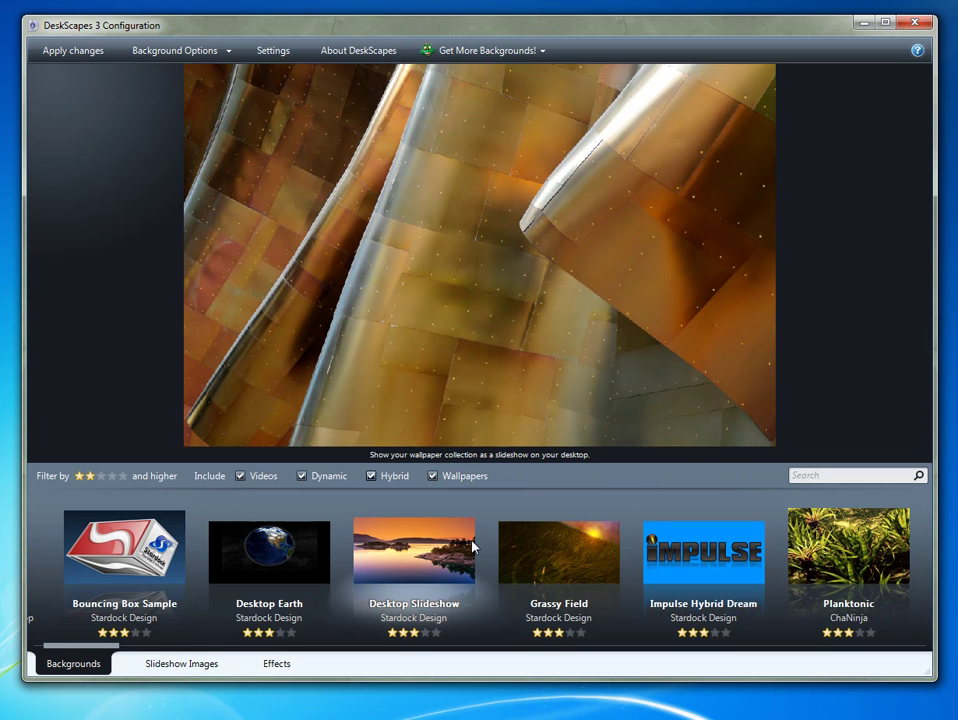
click(565, 556)
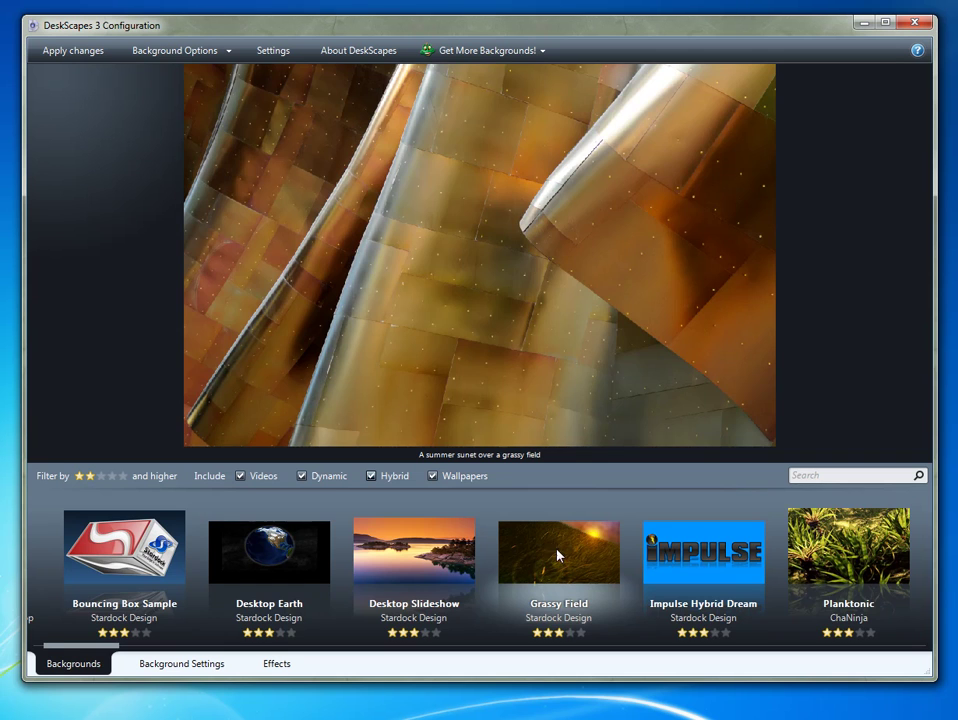
drag(558, 560, 379, 569)
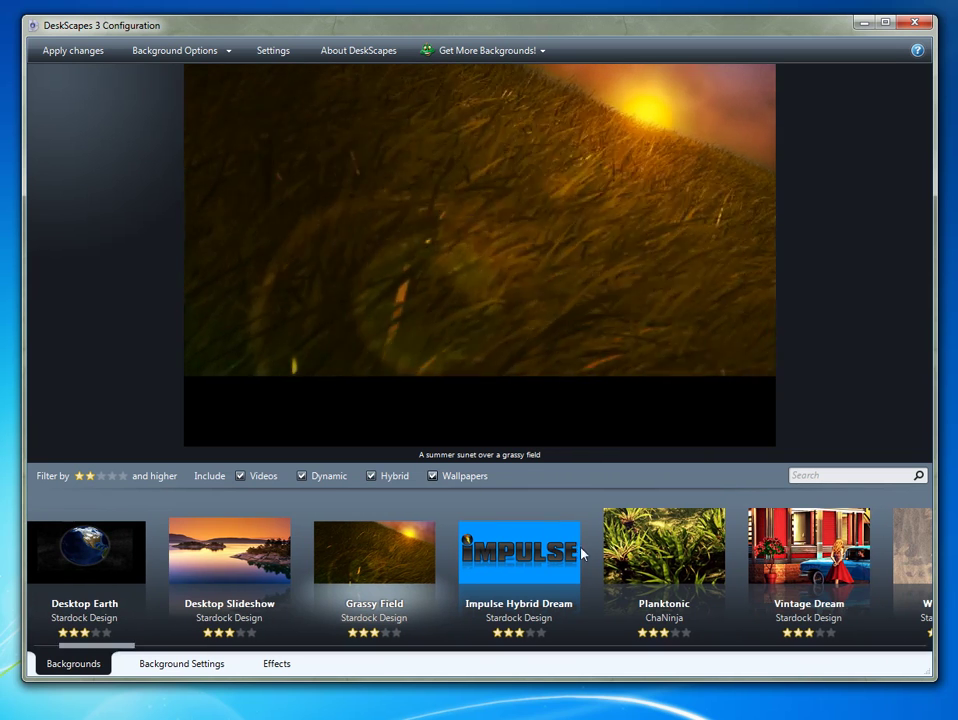
click(652, 550)
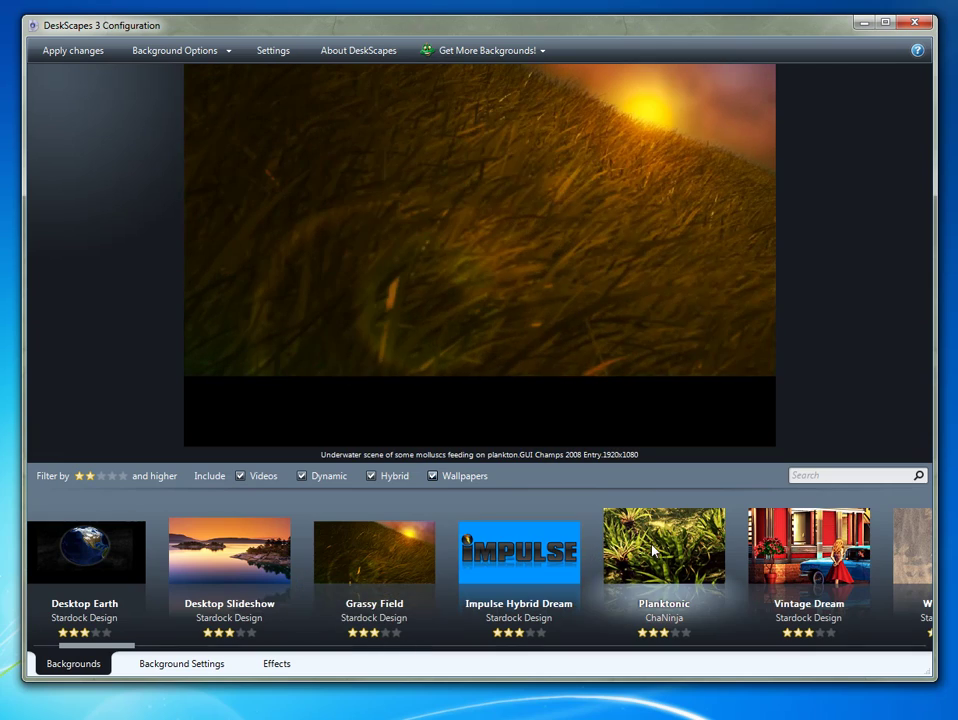
drag(652, 550, 530, 538)
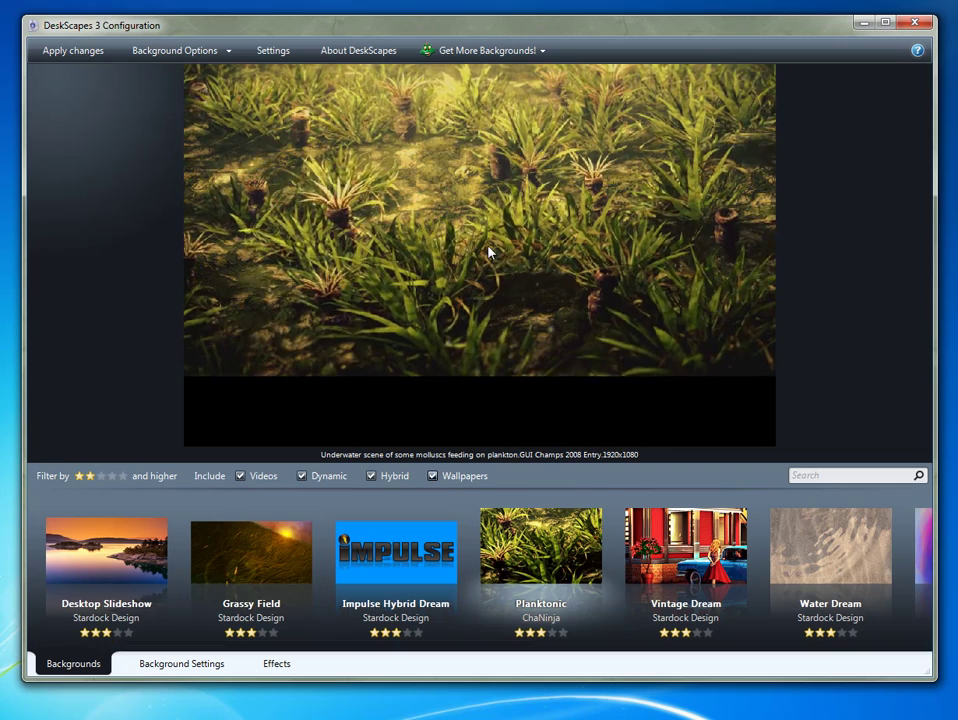
Select the Vintage Dream background and set it to hide the random bird animation, the girl in red dress and the guy in car.
click(688, 565)
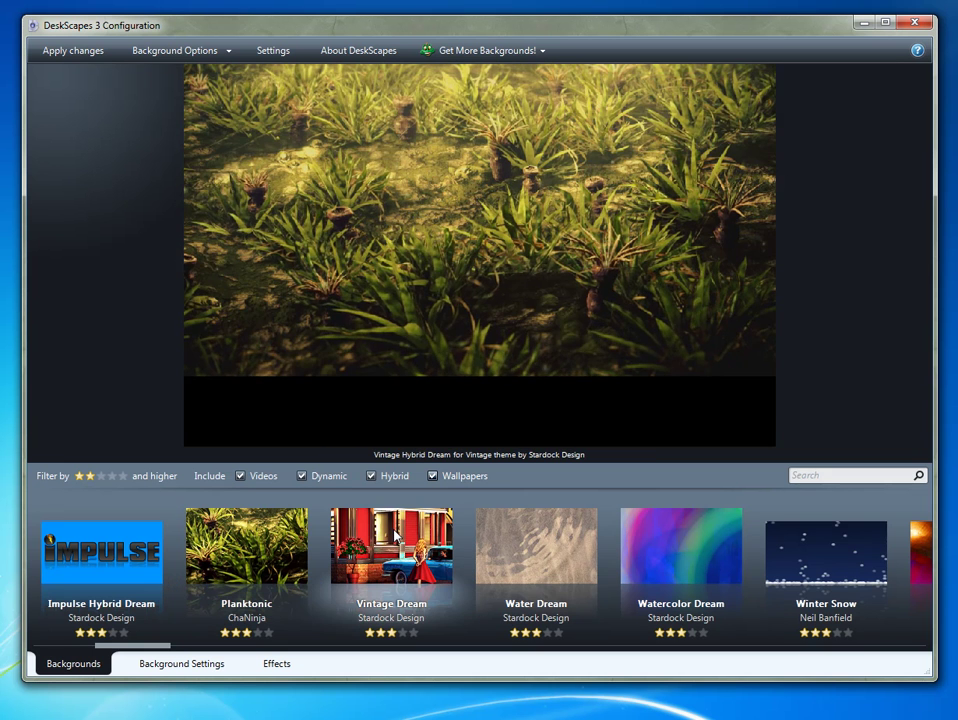
click(209, 664)
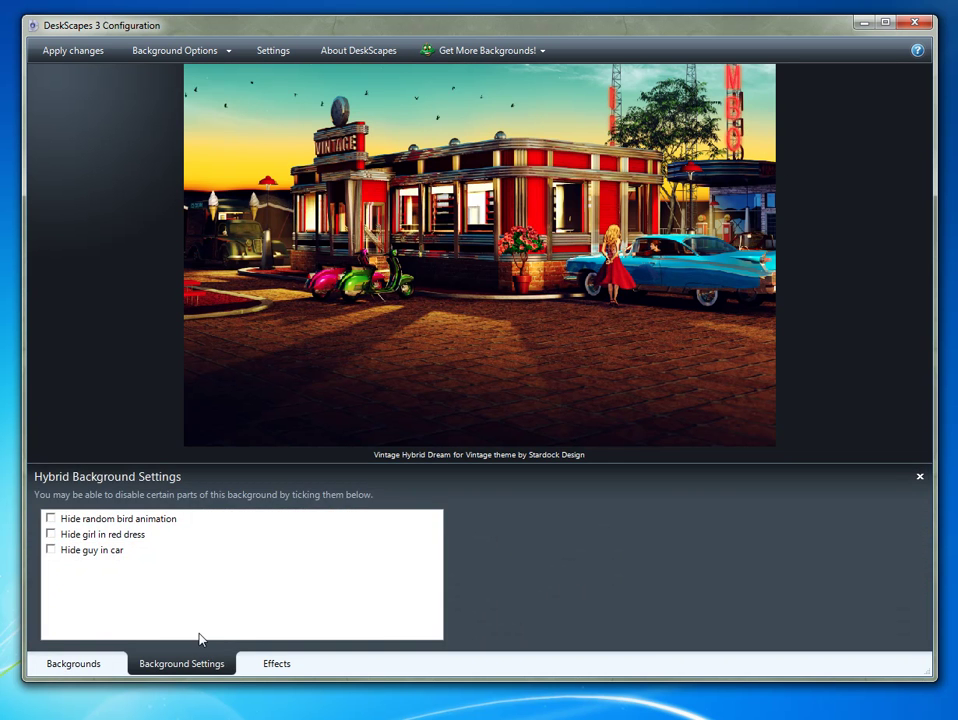
click(51, 519)
click(51, 535)
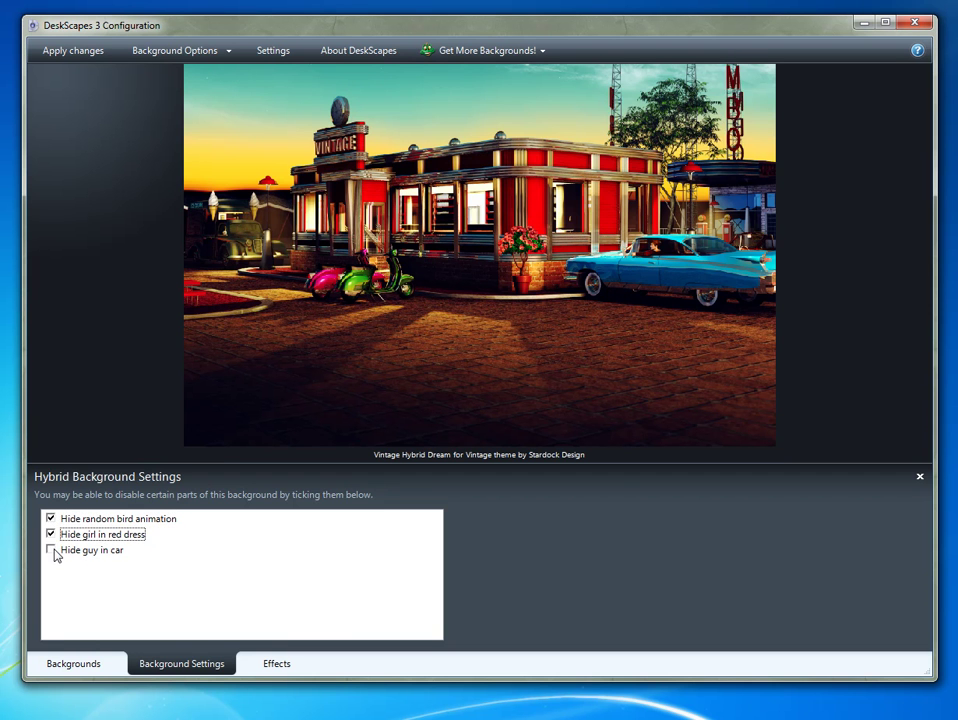
click(51, 550)
Turn off all three hide options of Vintage Dream: girl in red dress, random bird animation and guy in car.
click(51, 534)
click(51, 519)
click(51, 550)
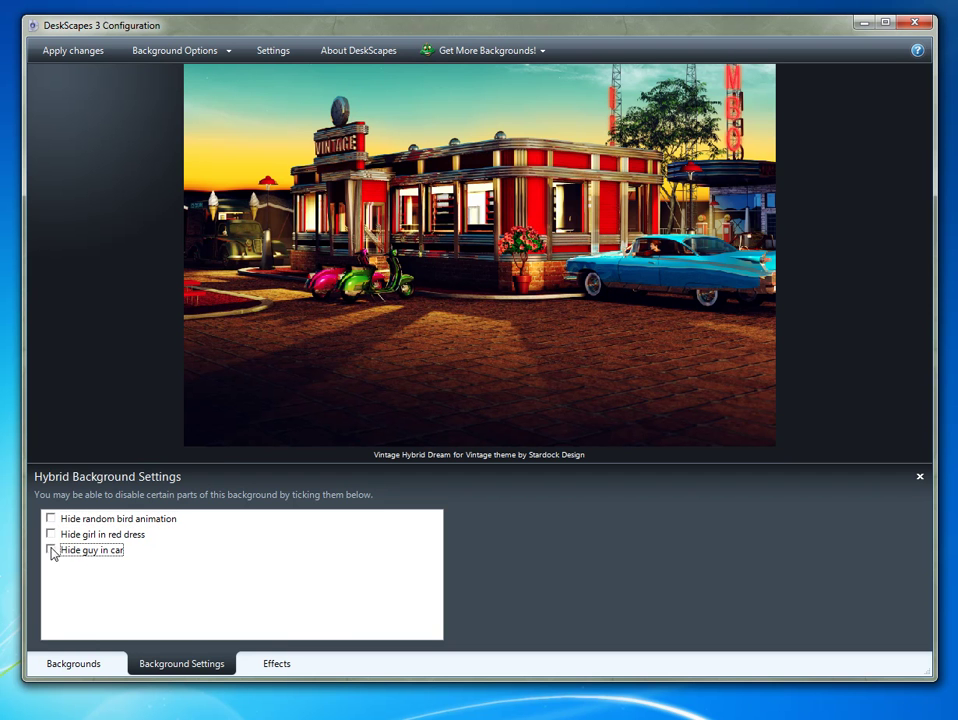
Return to the background list and preview the Water Dream background.
click(79, 663)
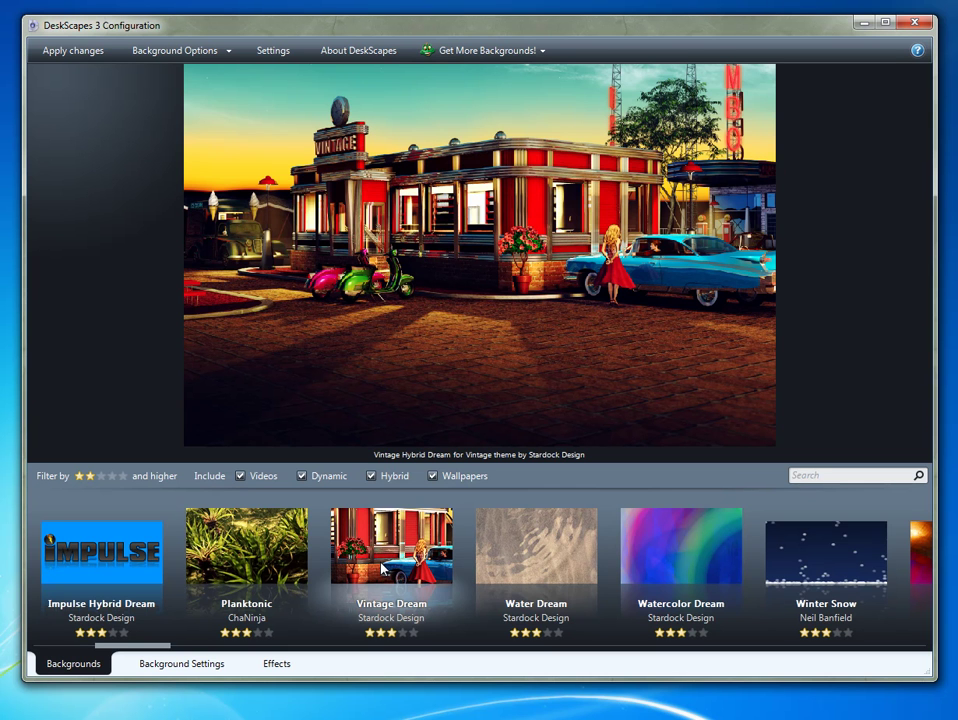
click(545, 537)
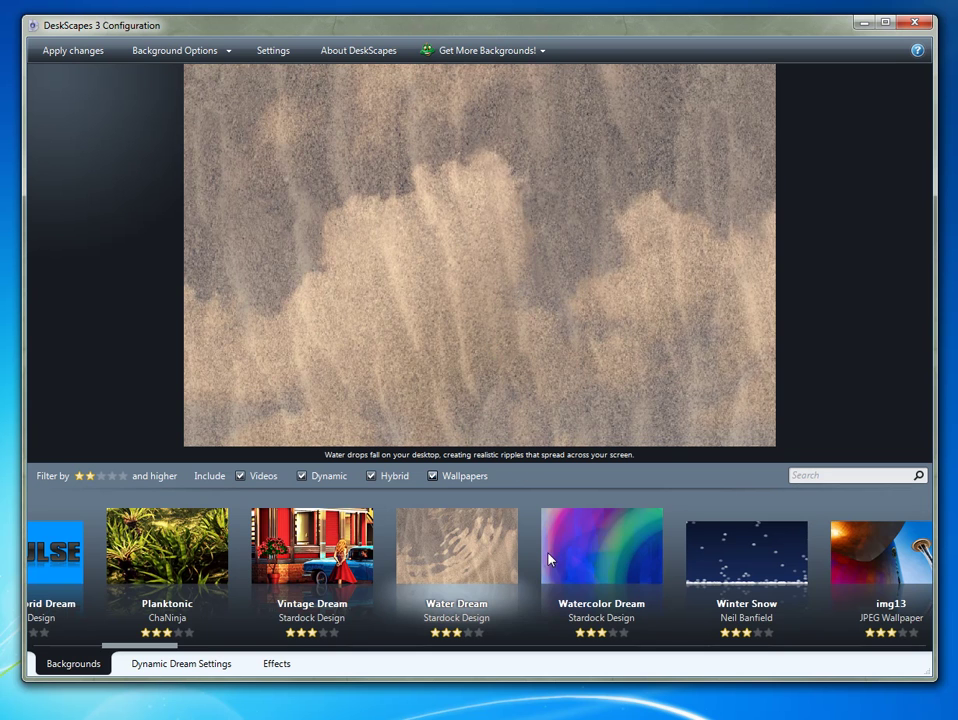
Find the img10 waterfall wallpaper among the JPEG wallpapers and select it as the background.
scroll(500, 569, down, 3)
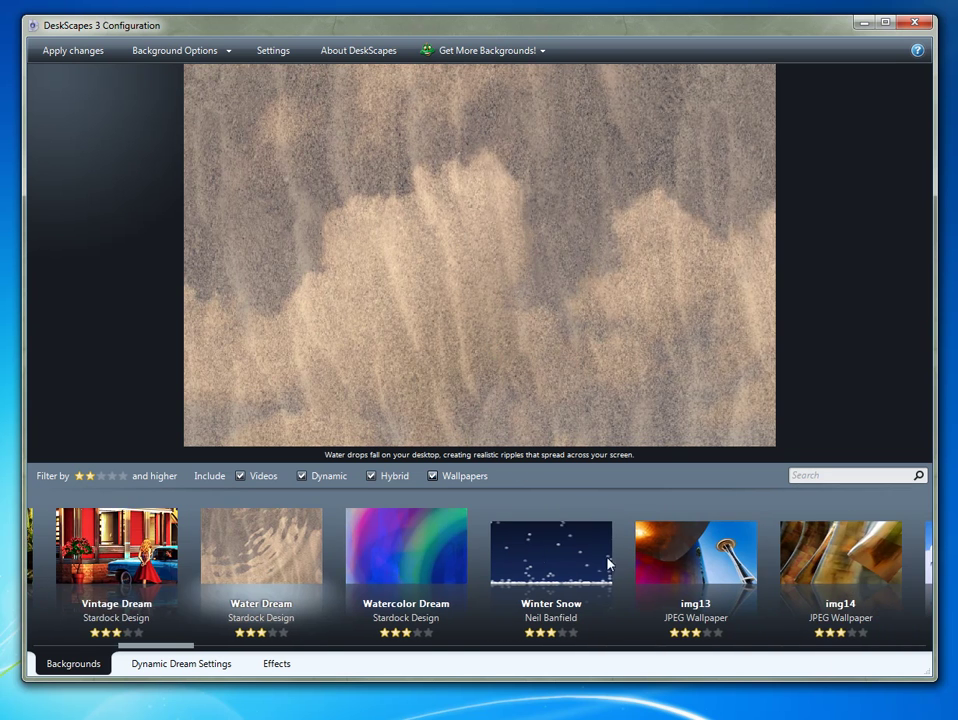
scroll(520, 560, down, 3)
scroll(445, 552, down, 1)
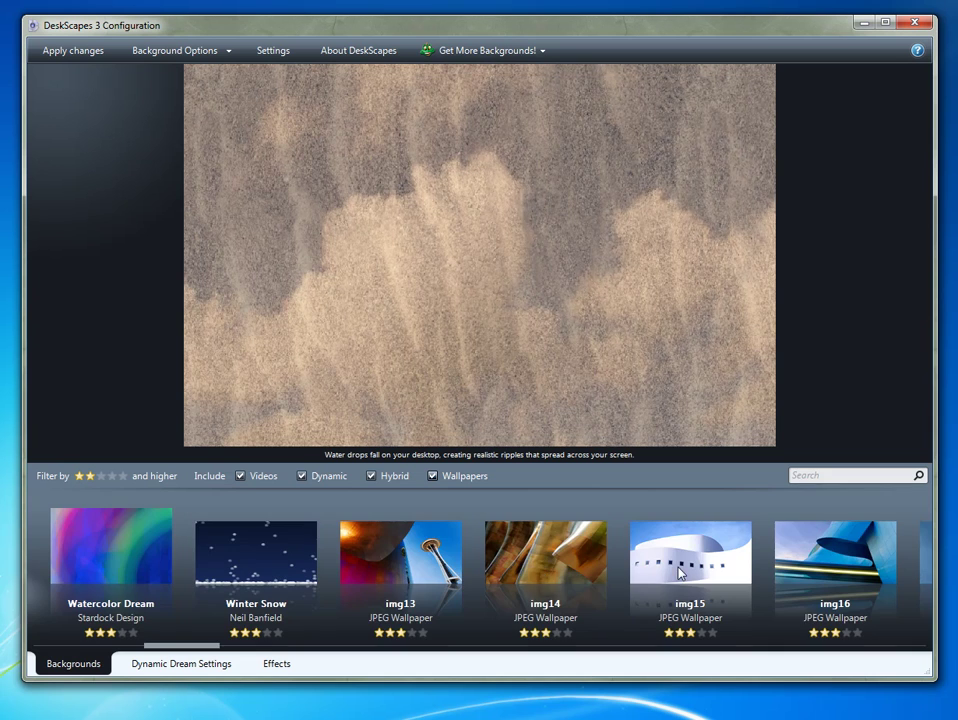
scroll(676, 573, down, 2)
scroll(697, 541, down, 3)
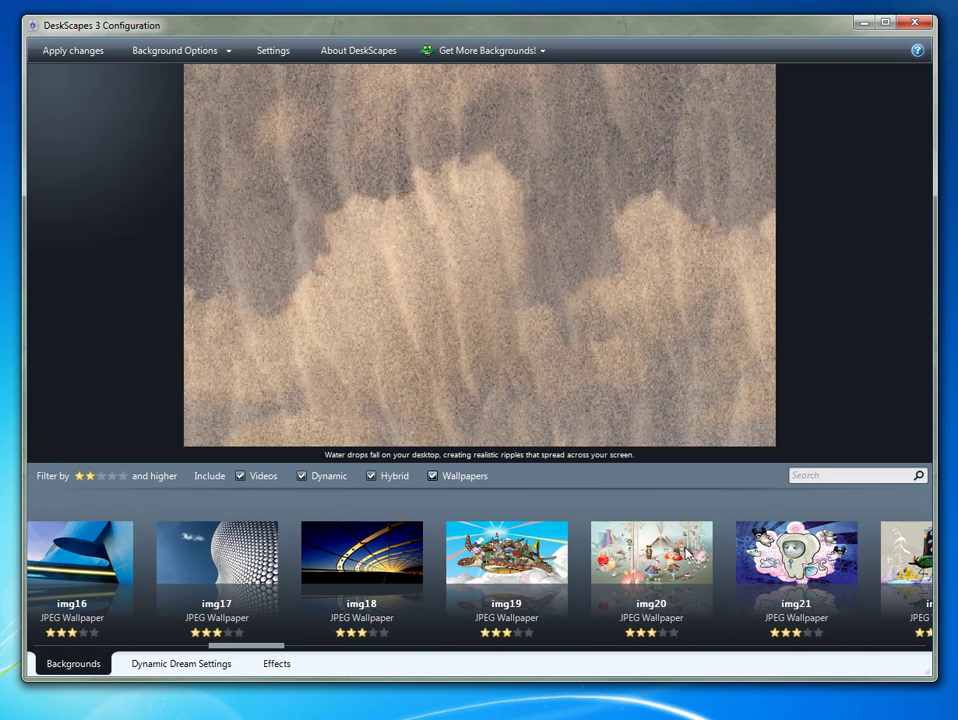
scroll(676, 556, down, 3)
scroll(676, 556, down, 4)
click(400, 565)
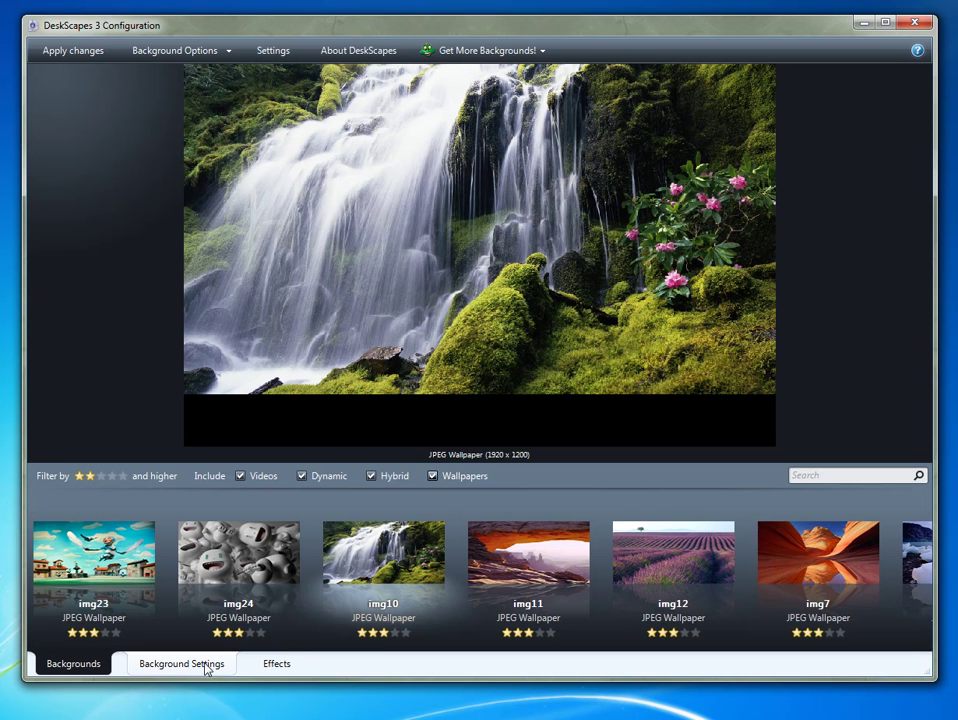
Open the background effects and try Blur (Extreme) and Blur (Strong) on the waterfall wallpaper.
click(272, 664)
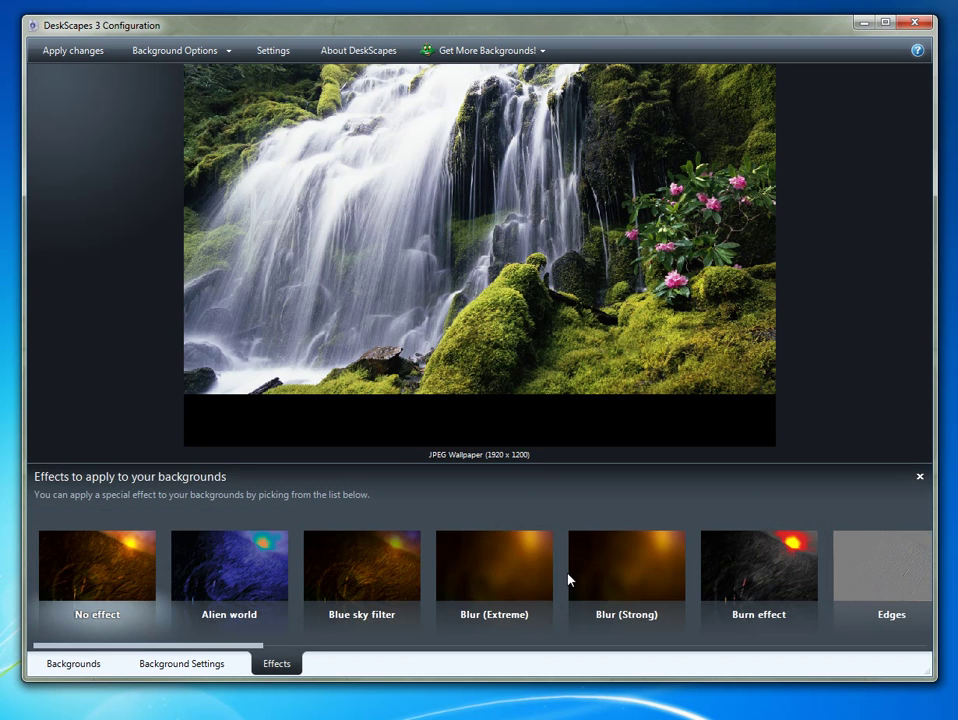
drag(355, 580, 302, 580)
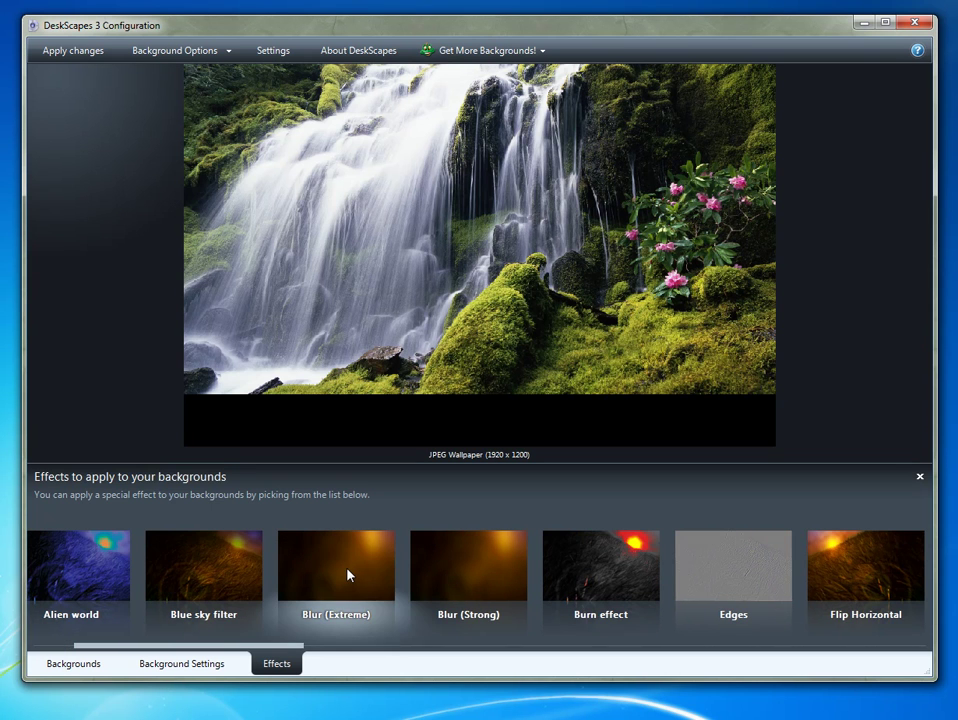
click(349, 575)
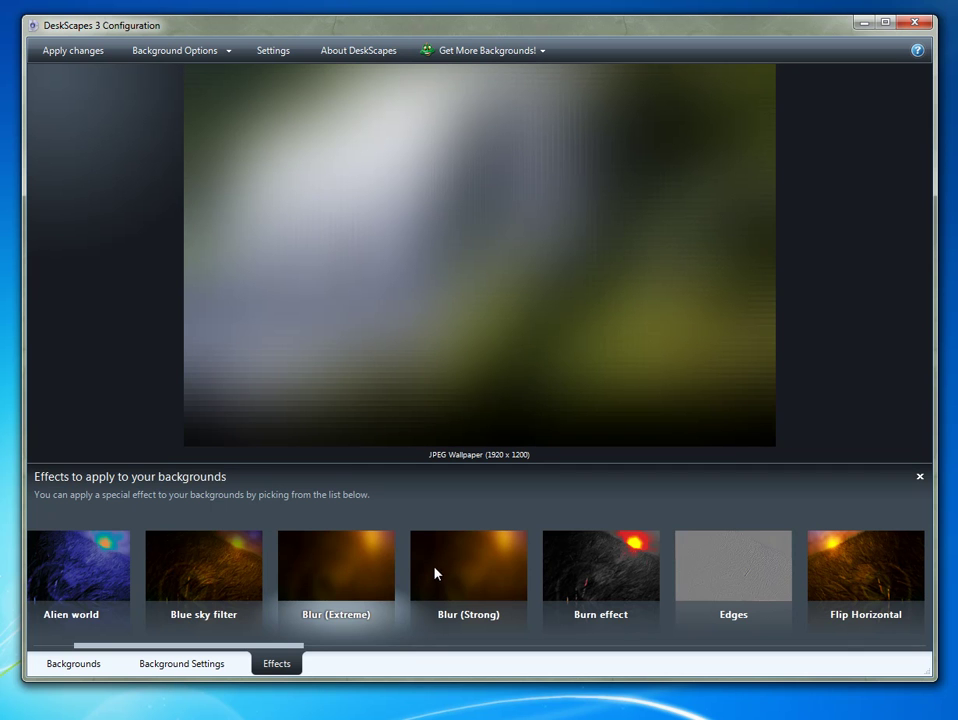
click(479, 573)
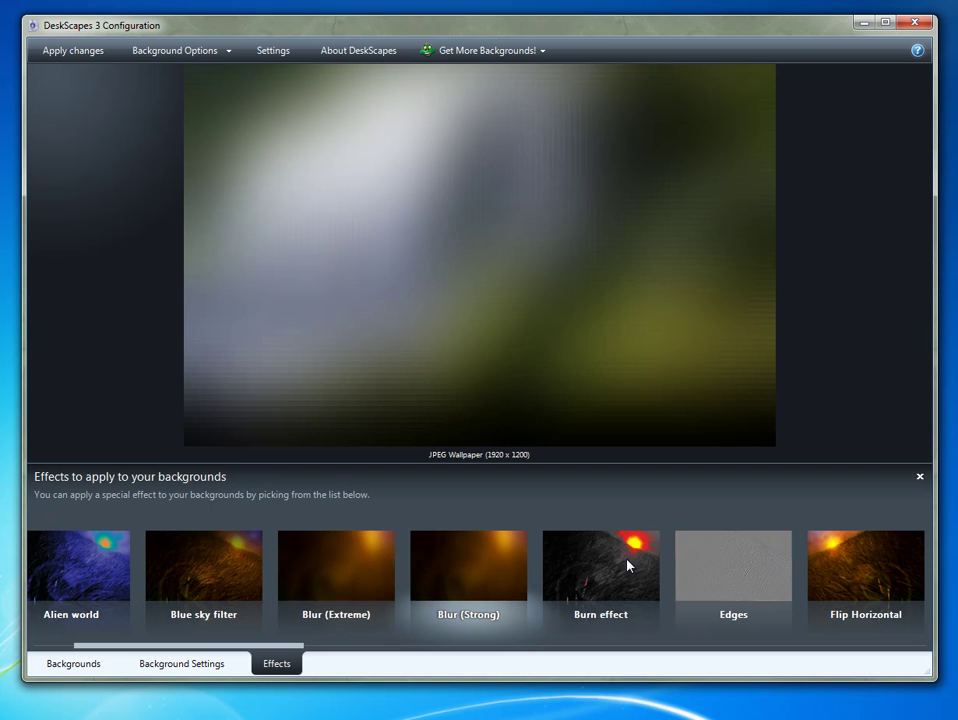
Browse further through the effects and try the Porthole effect on the waterfall wallpaper.
drag(738, 577, 316, 577)
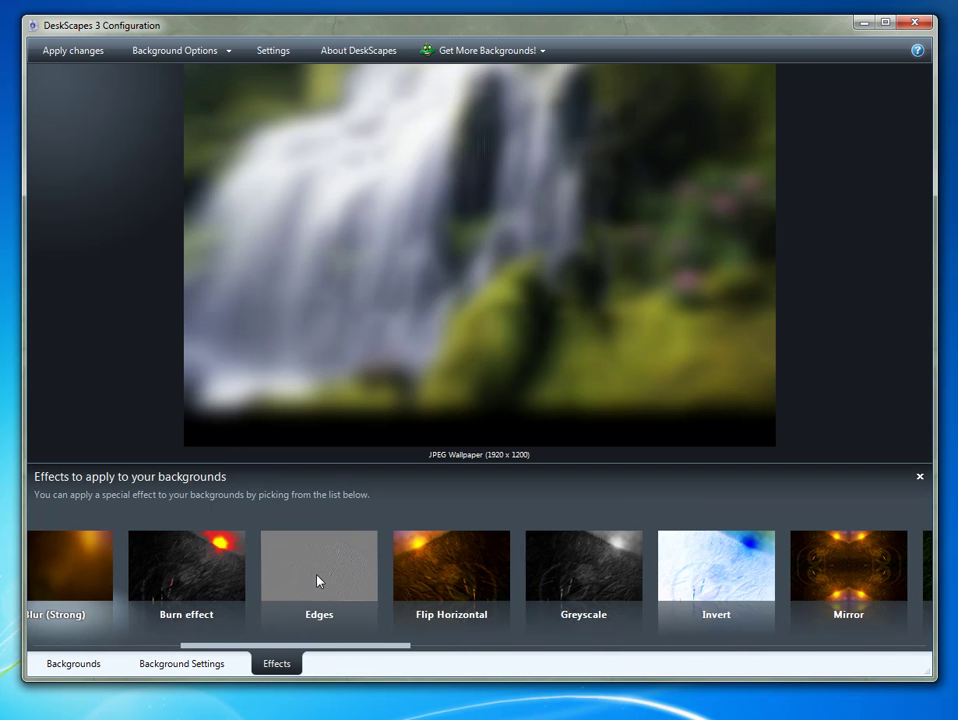
drag(562, 577, 304, 584)
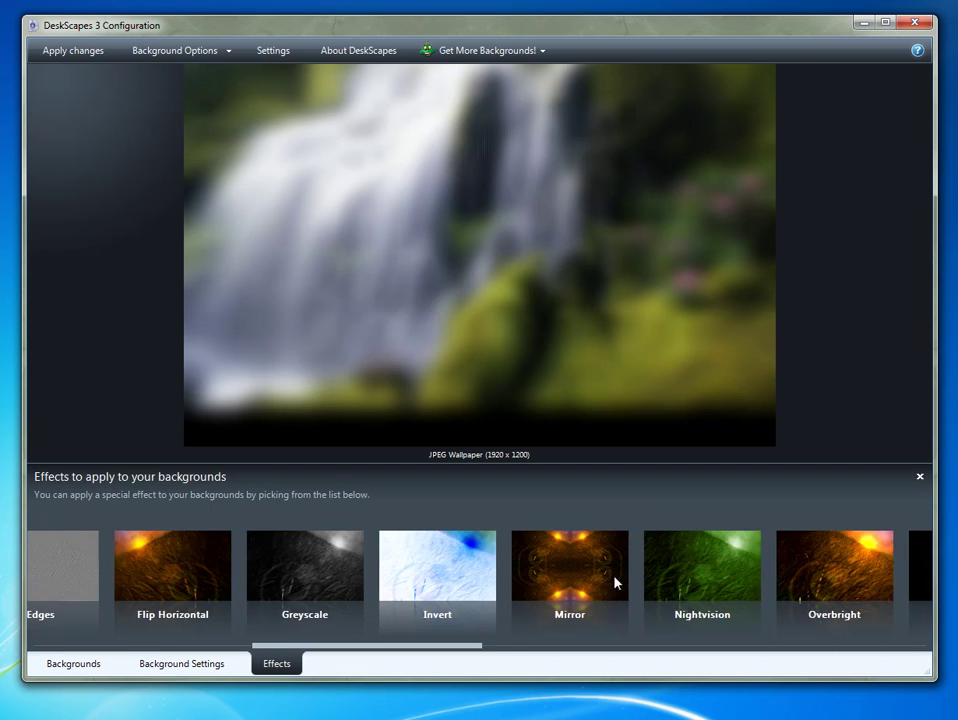
drag(616, 579, 312, 582)
drag(534, 578, 320, 582)
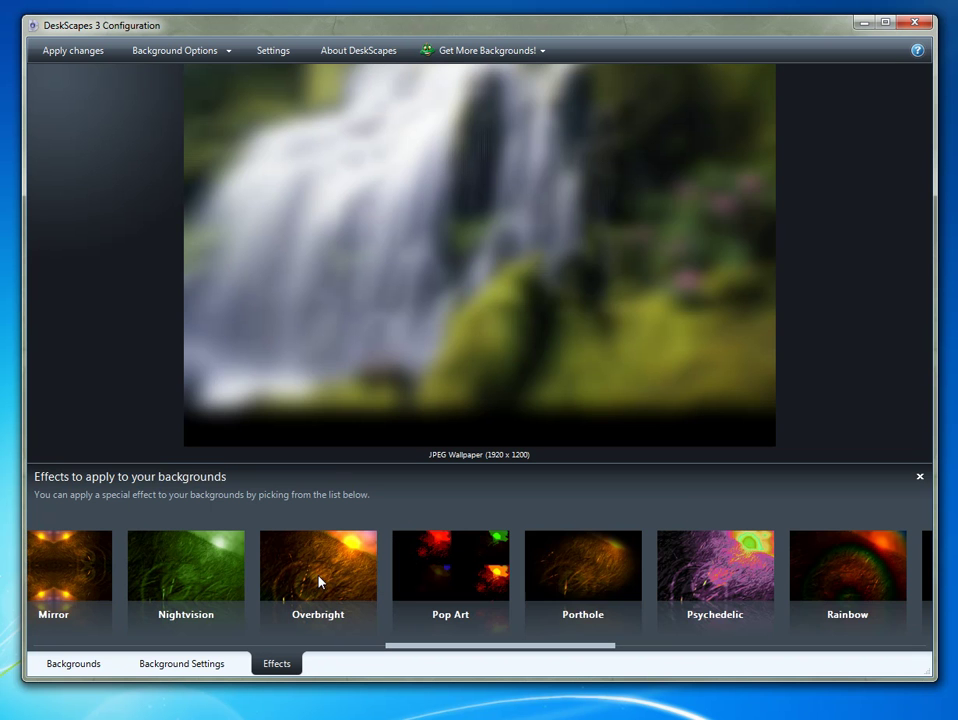
click(571, 574)
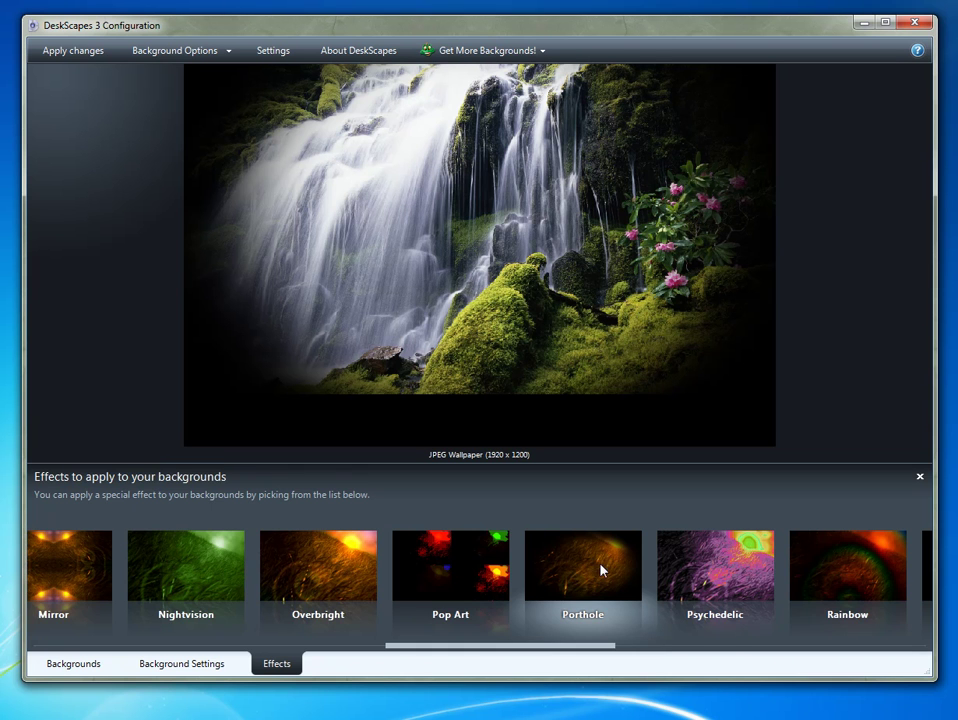
Choose the Sepia effect for the waterfall wallpaper.
scroll(604, 571, down, 5)
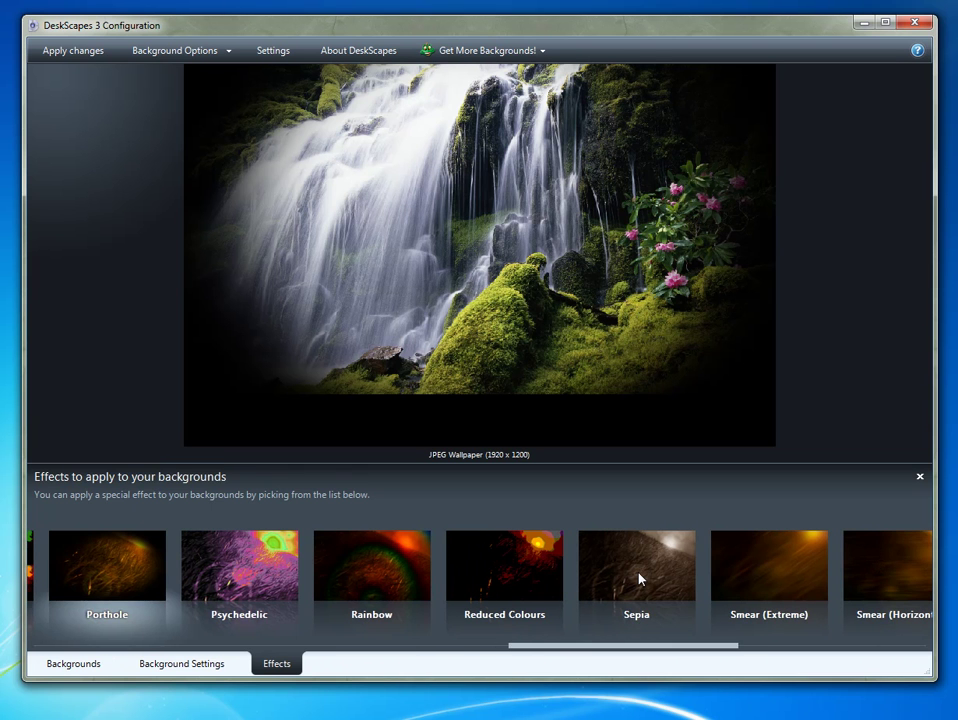
click(637, 574)
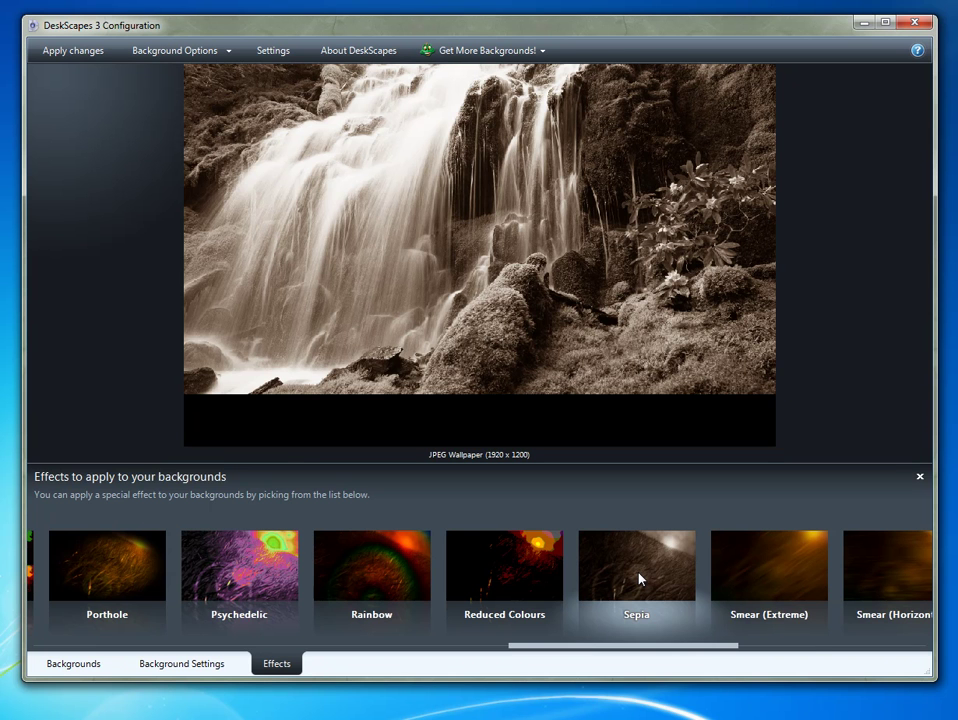
Try the Smear (Extreme), Underbright and Sunset filter effects on the waterfall wallpaper.
drag(639, 578, 343, 582)
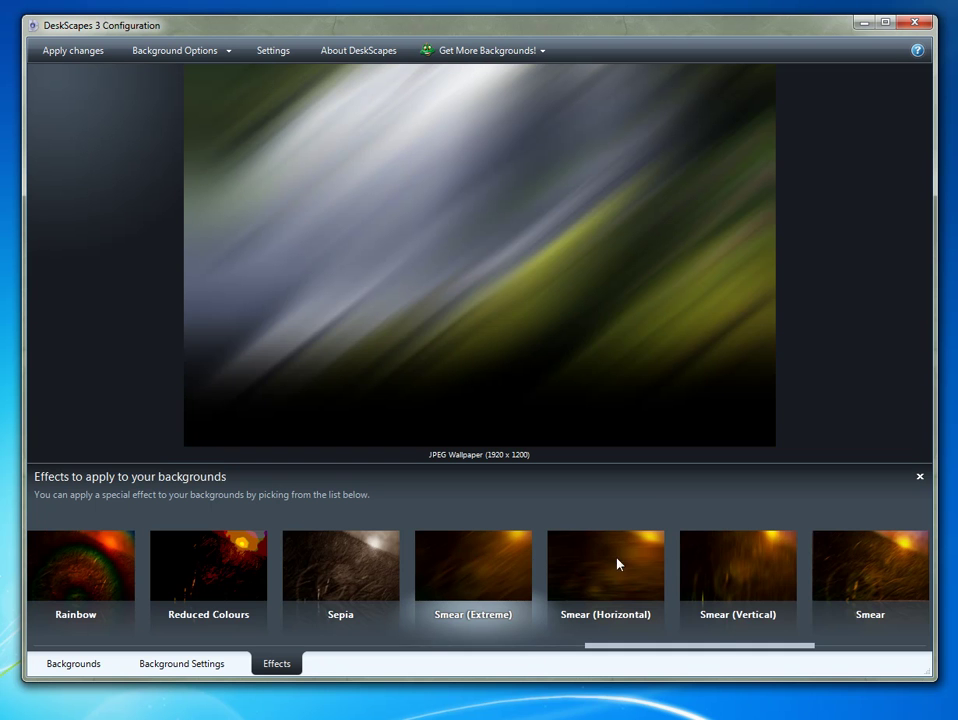
drag(878, 567, 344, 567)
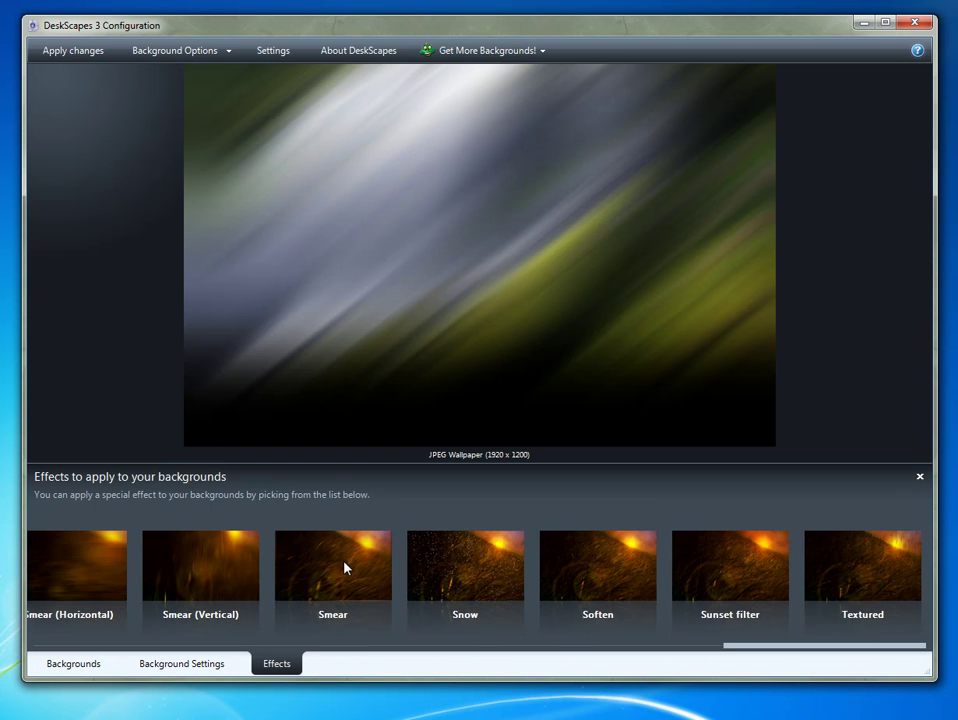
drag(634, 578, 521, 582)
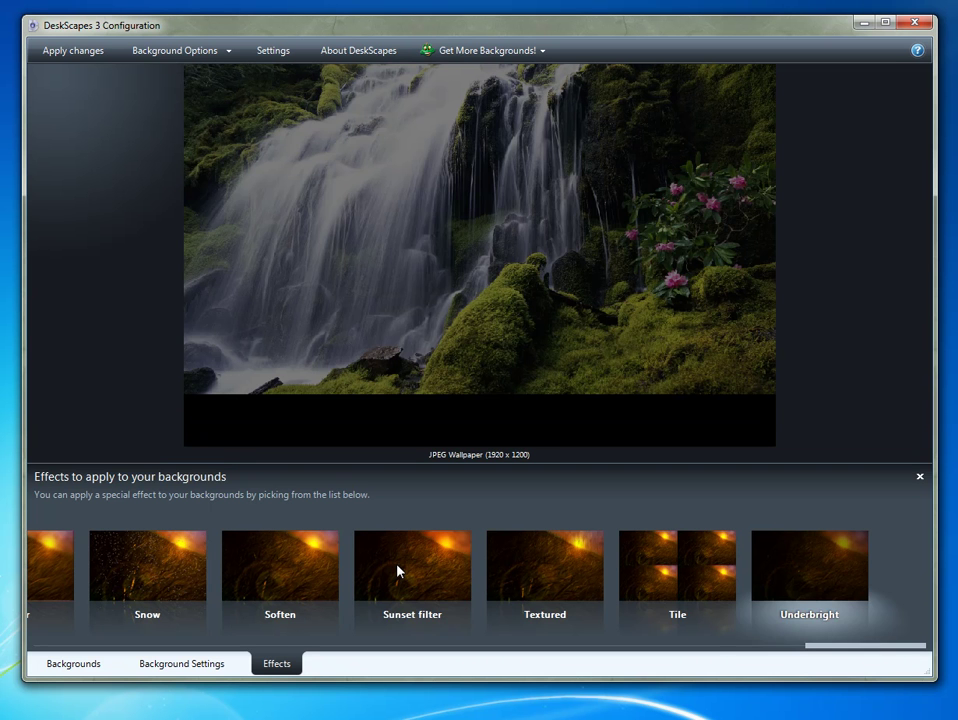
drag(180, 575, 489, 578)
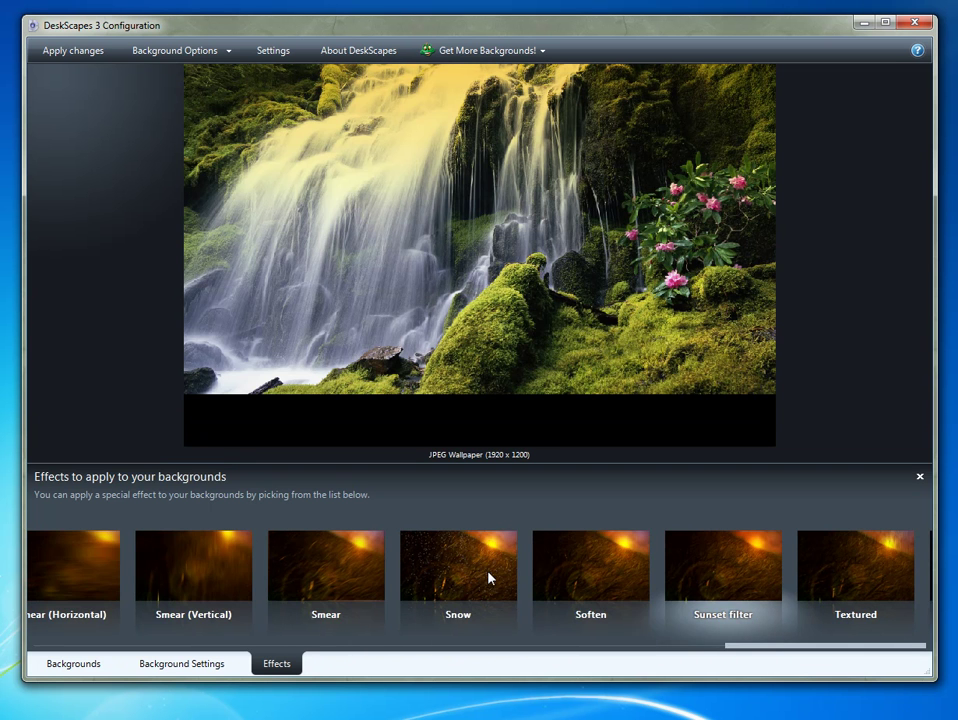
drag(253, 584, 434, 580)
Return to the list of backgrounds and preview the Planktonic background.
click(70, 664)
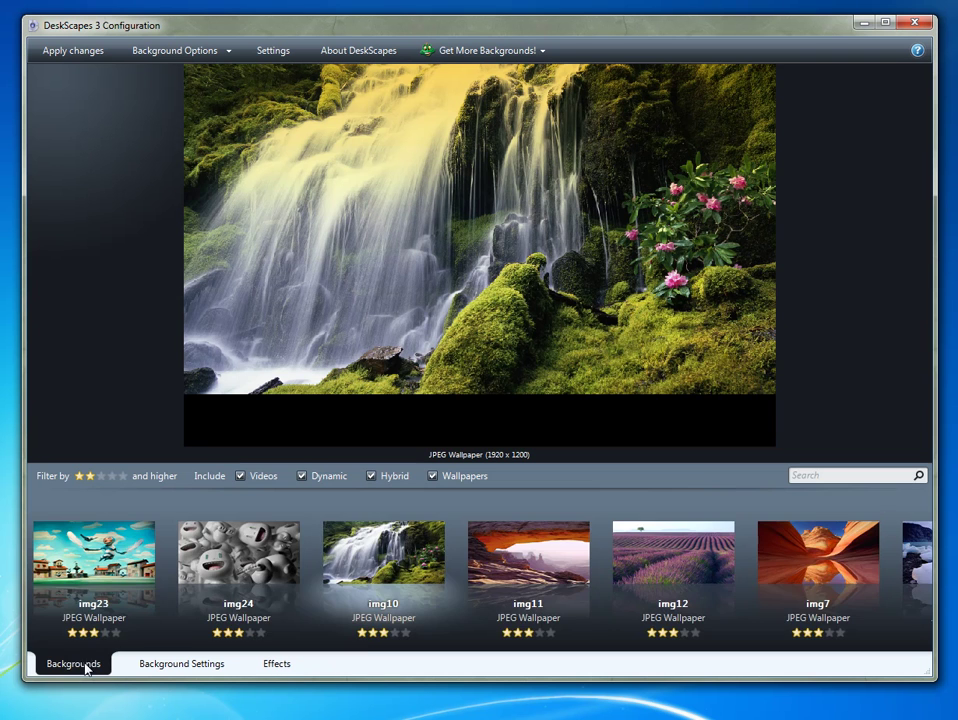
drag(171, 558, 620, 590)
drag(308, 578, 533, 580)
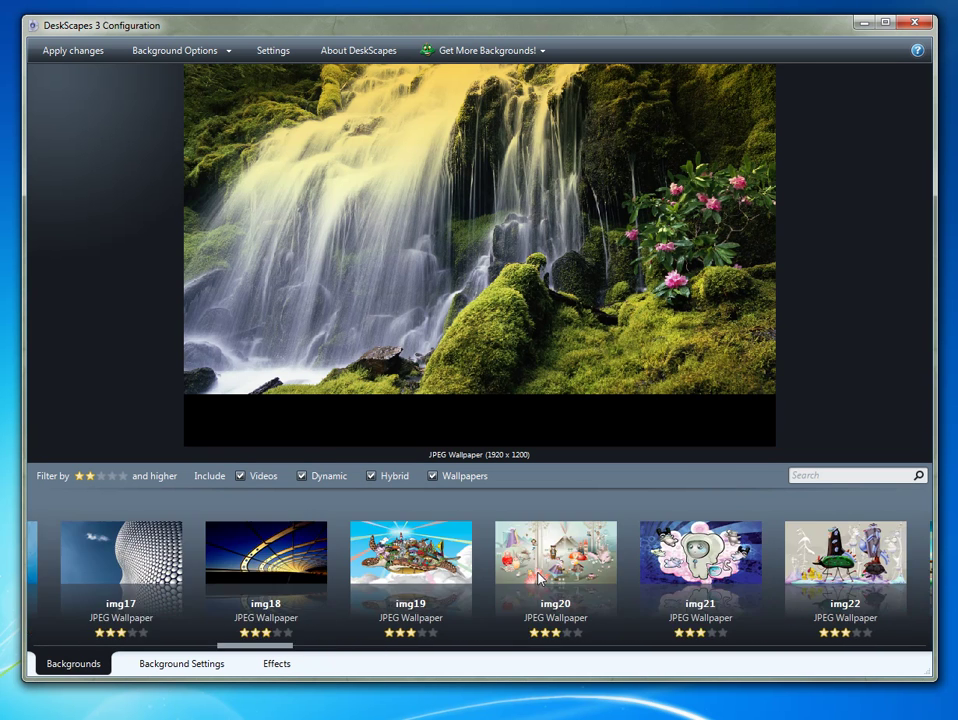
drag(210, 543, 284, 560)
drag(120, 560, 377, 571)
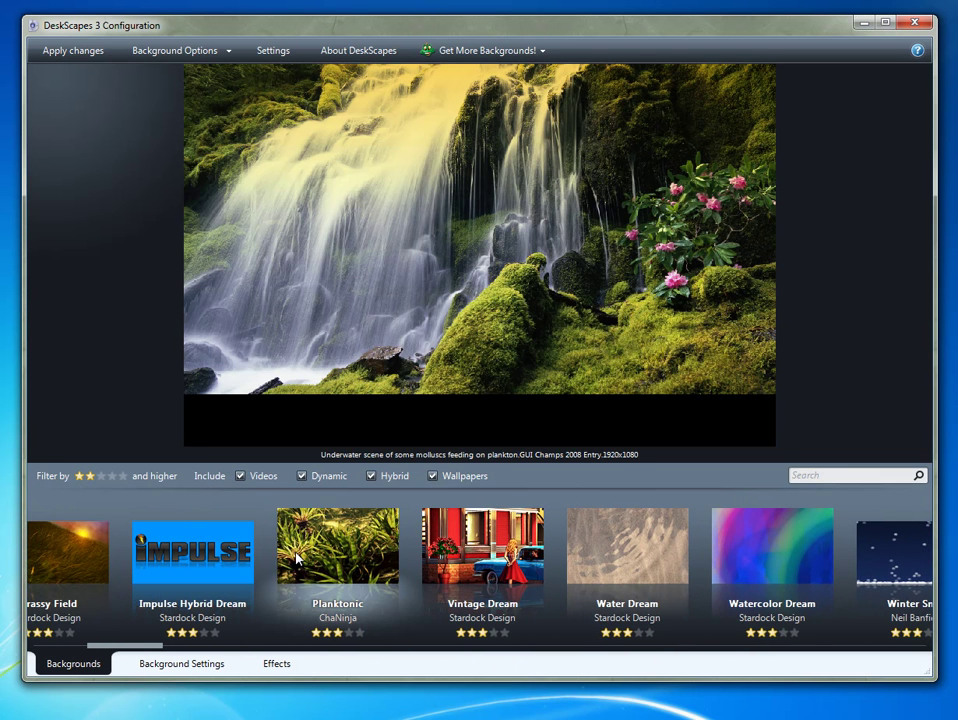
click(297, 557)
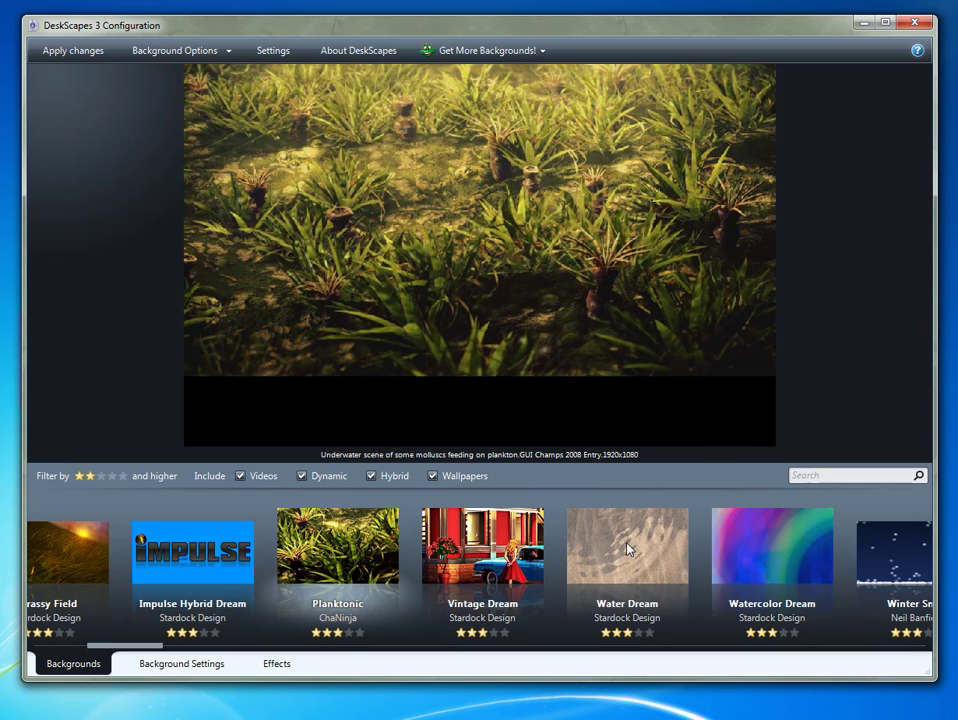
Select the Water Dream background and apply it to the desktop.
click(627, 549)
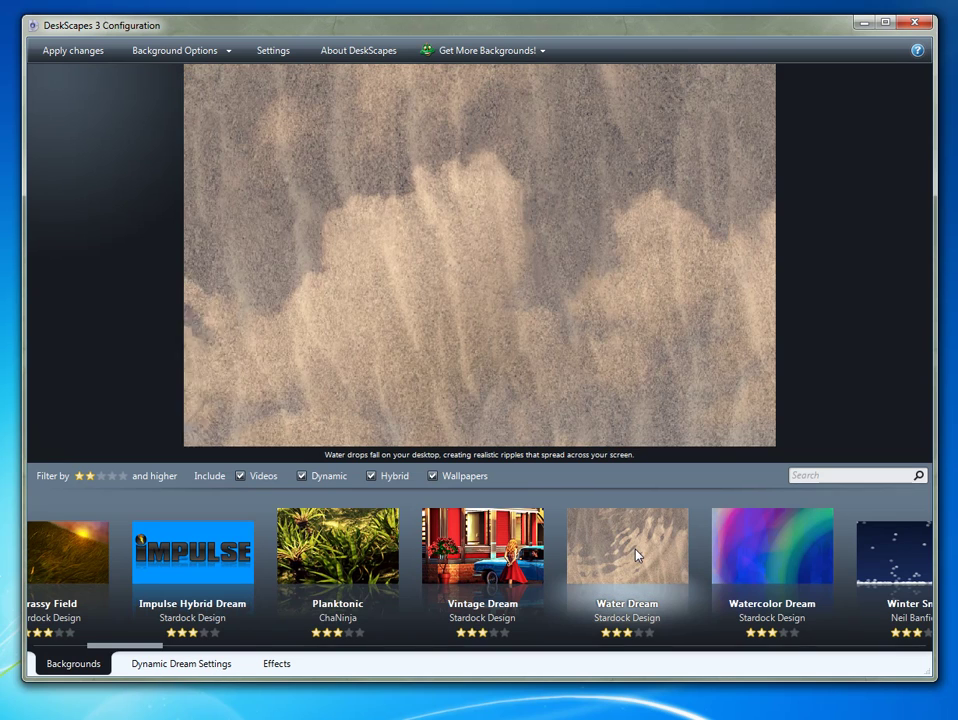
click(83, 58)
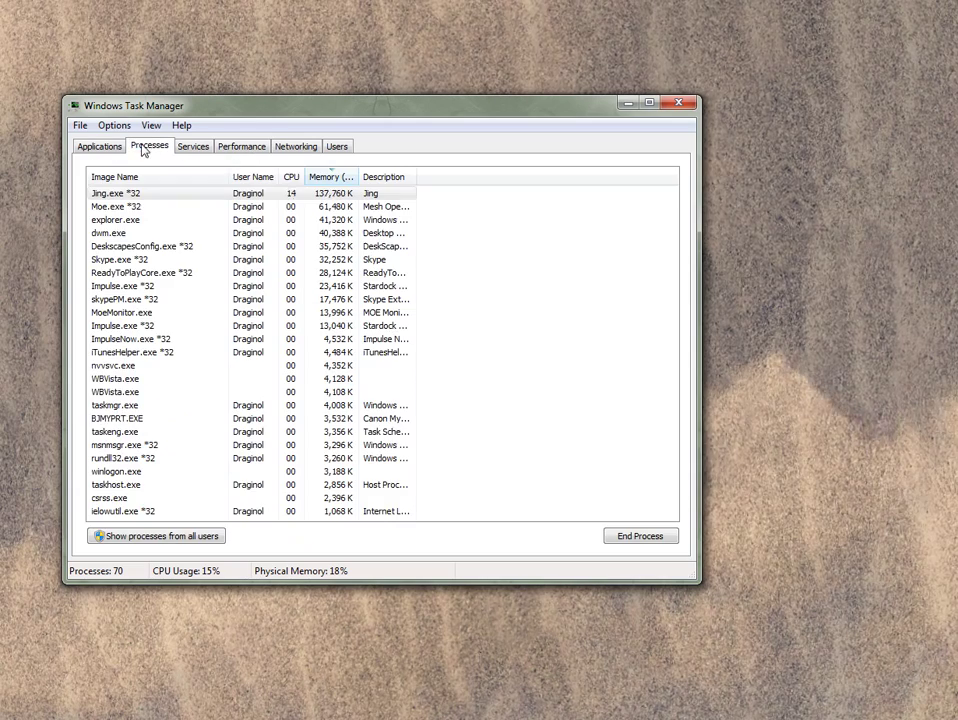
In Windows Task Manager, sort the processes by CPU and examine the CPU usage history and process load.
click(291, 177)
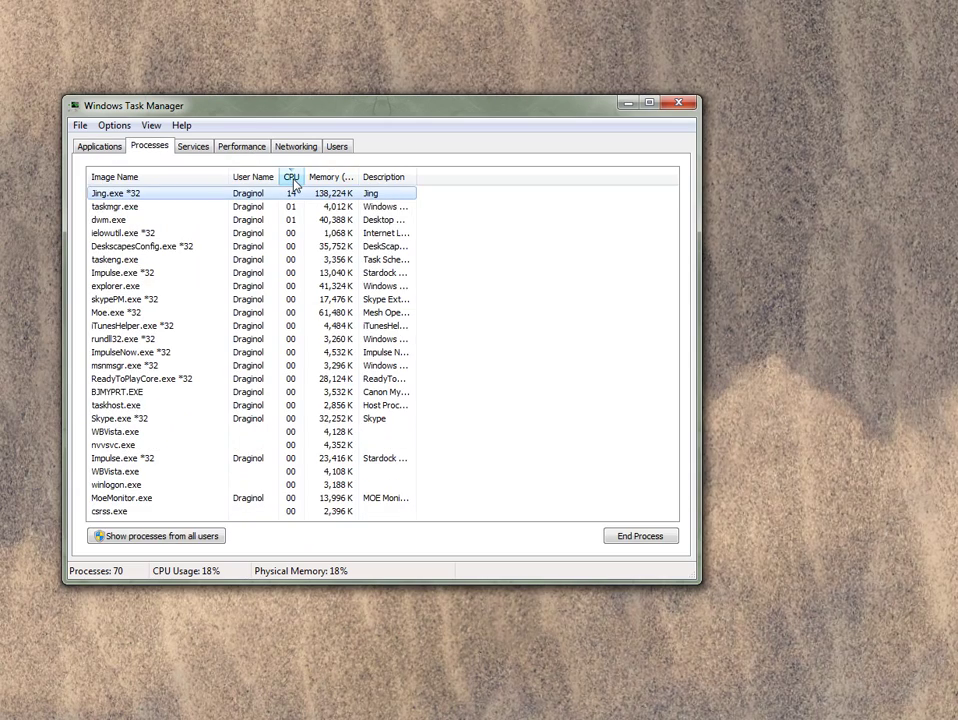
click(245, 151)
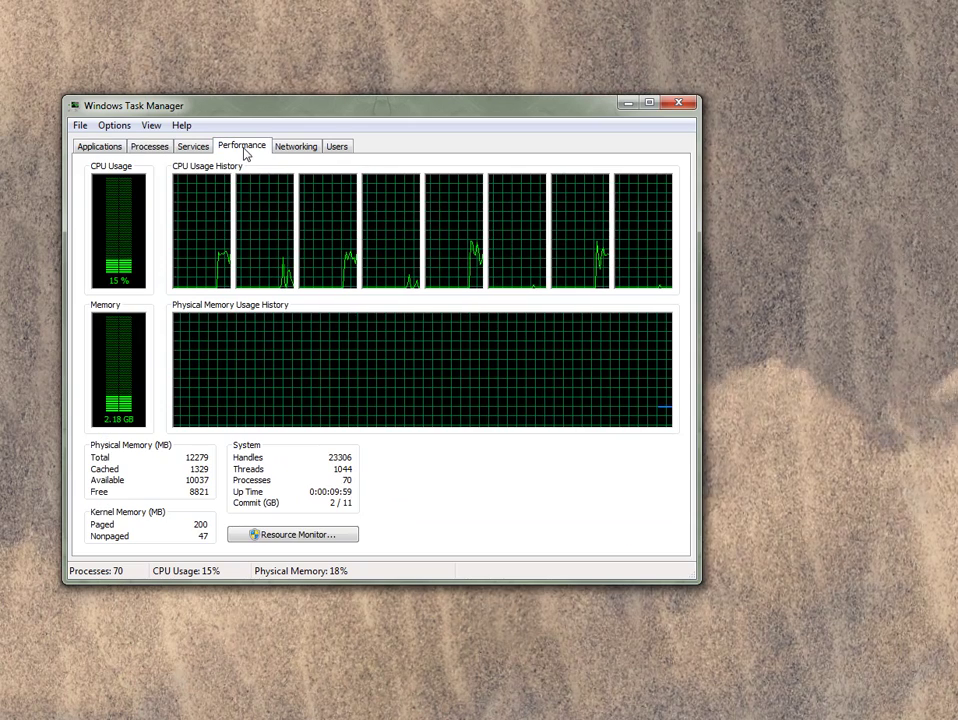
click(148, 147)
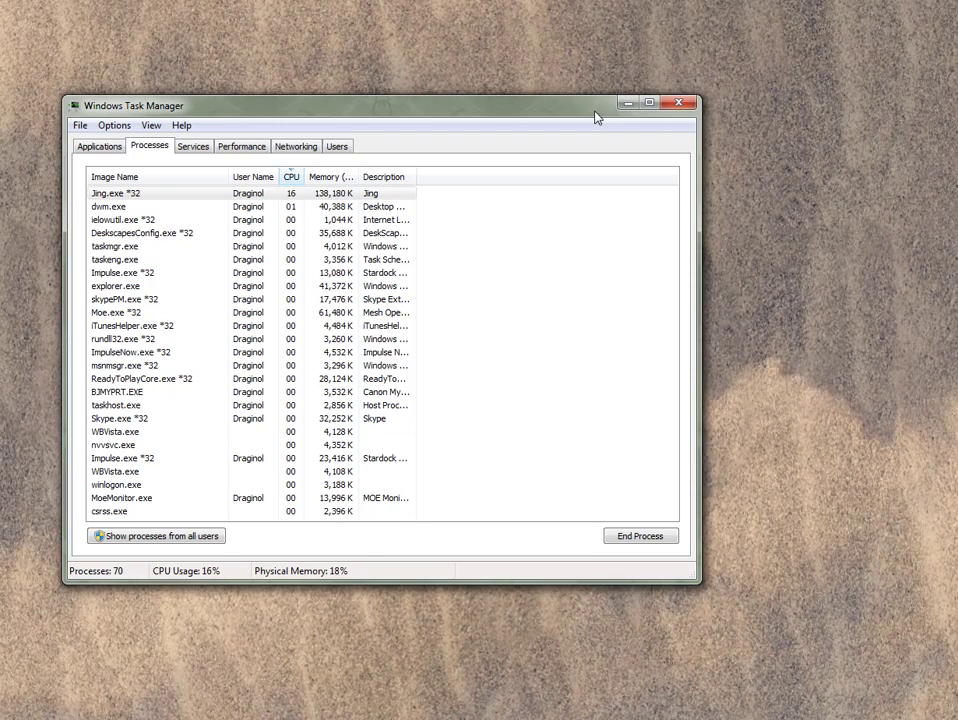
drag(595, 118, 673, 151)
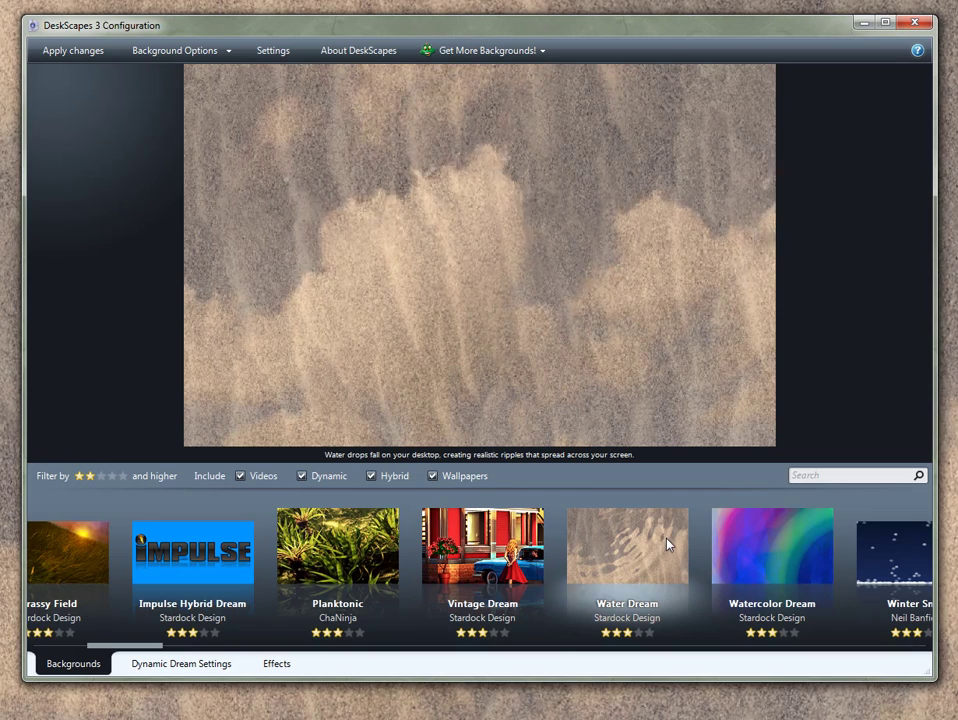
Browse the JPEG wallpapers in DeskScapes, preview img16 and select the img19 turtle wallpaper.
scroll(725, 552, down, 3)
scroll(376, 564, down, 3)
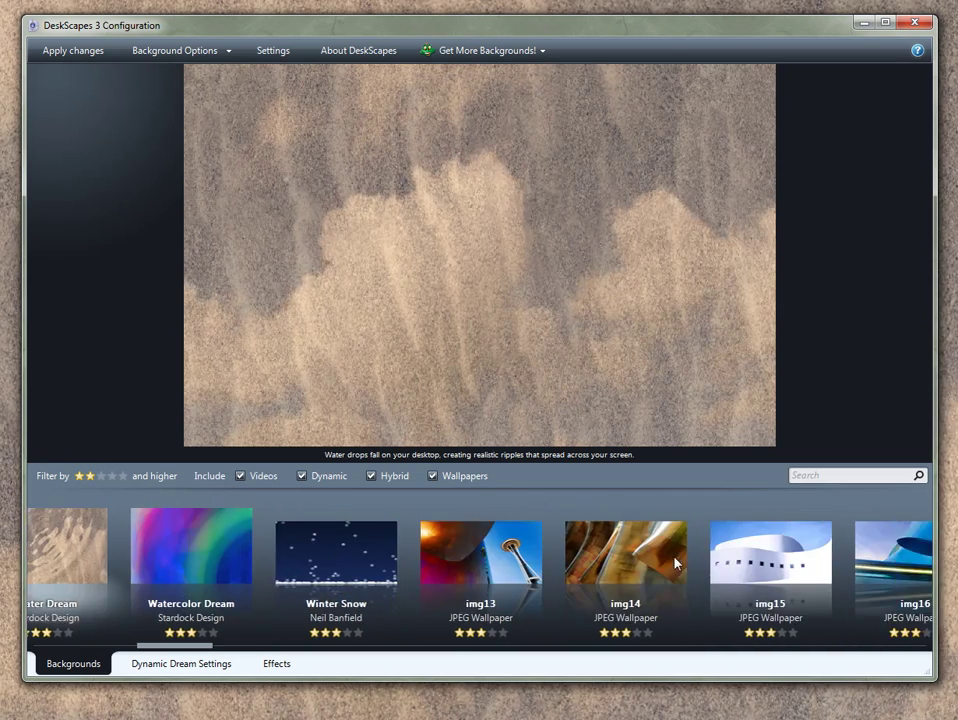
click(584, 566)
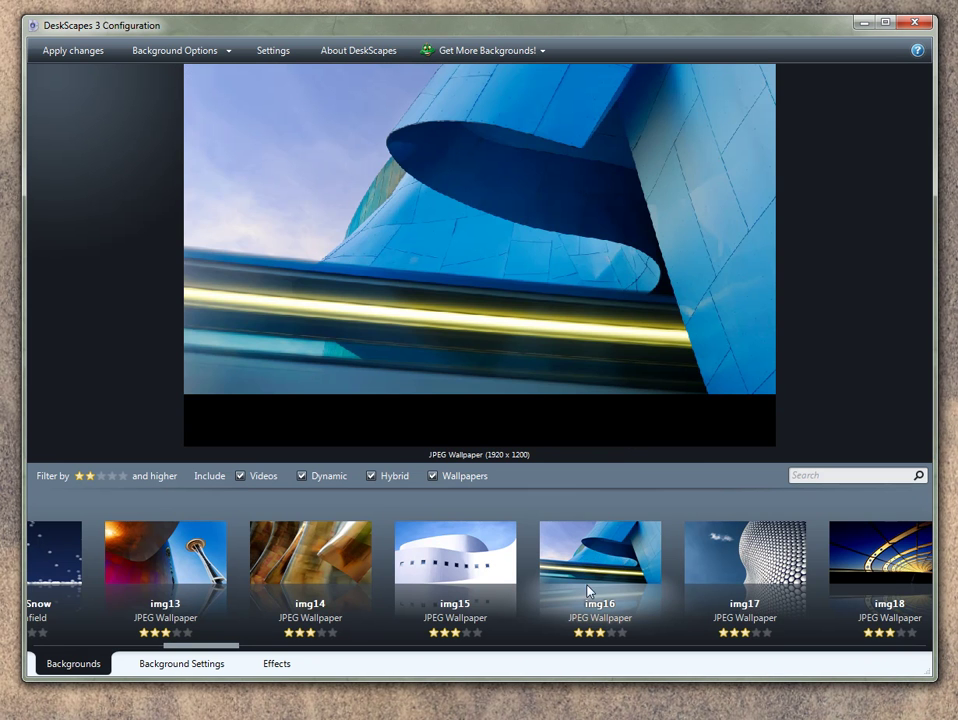
scroll(592, 585, down, 3)
click(645, 567)
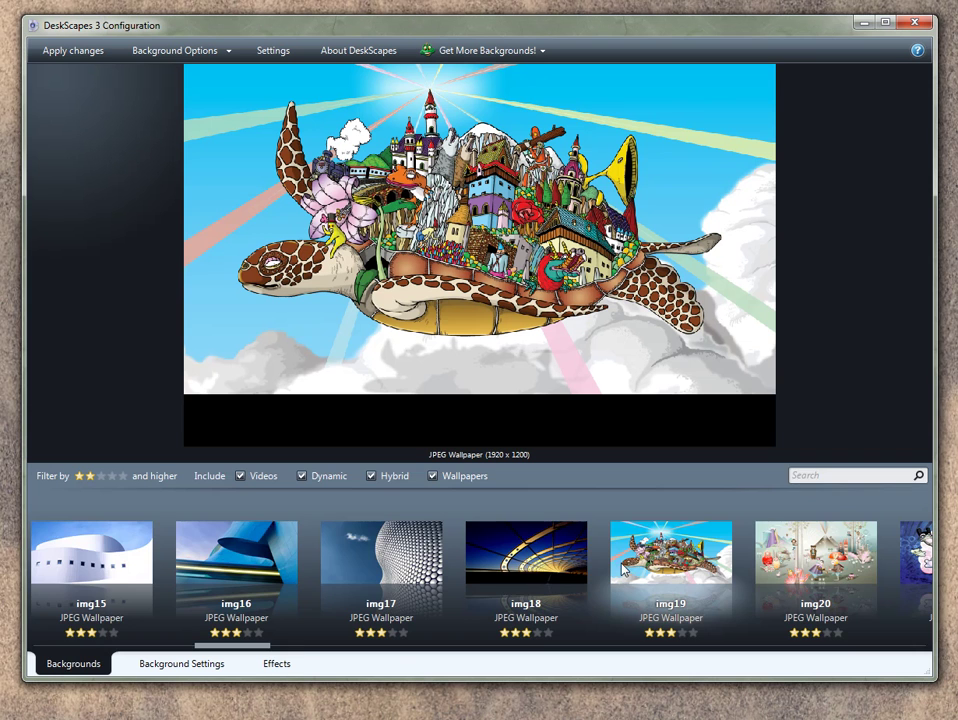
Open the background effects and try the Porthole effect on the turtle wallpaper.
click(280, 666)
scroll(470, 590, down, 4)
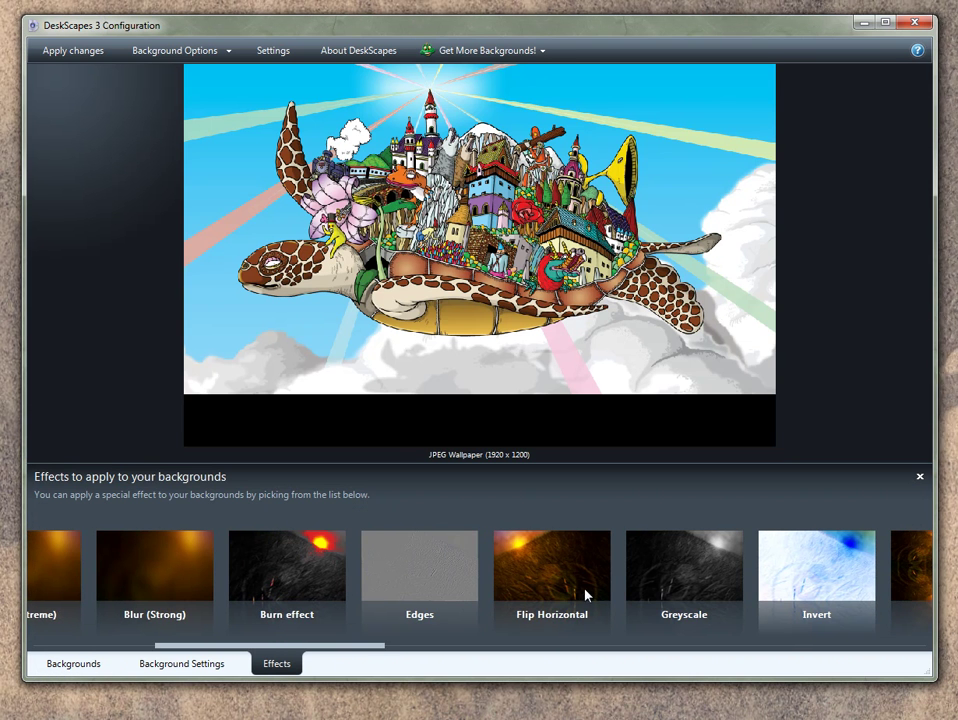
scroll(381, 595, down, 2)
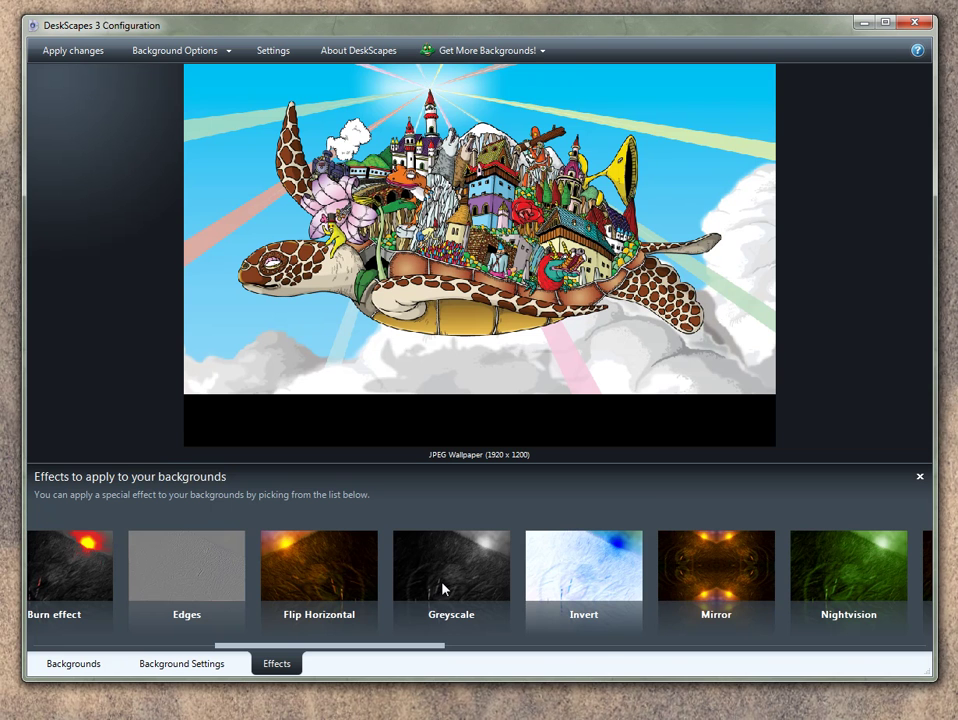
scroll(635, 578, down, 4)
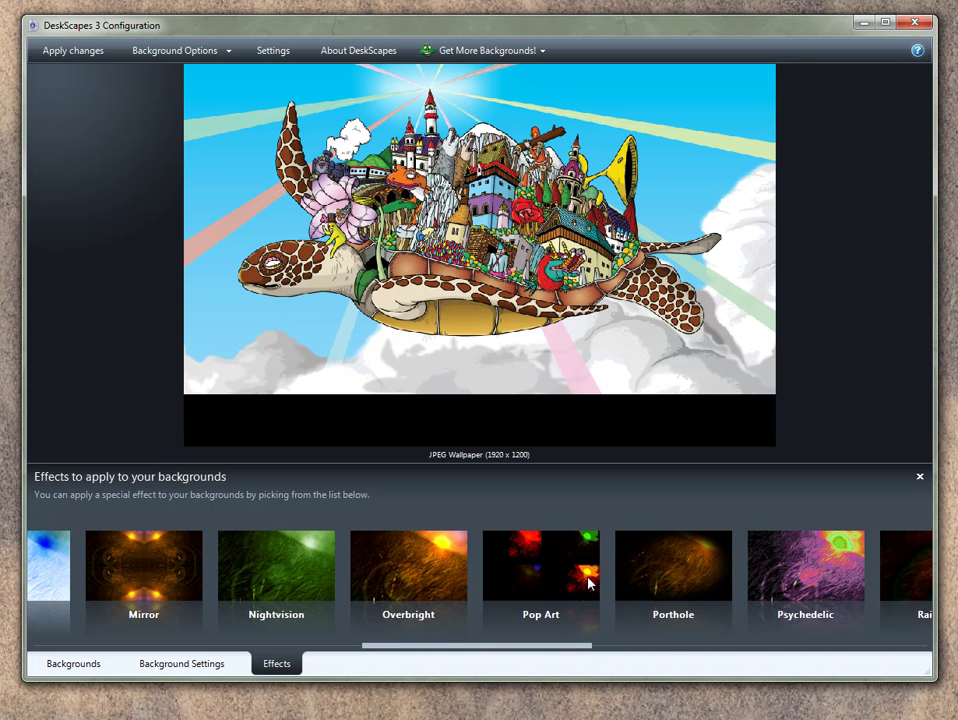
drag(780, 582, 420, 587)
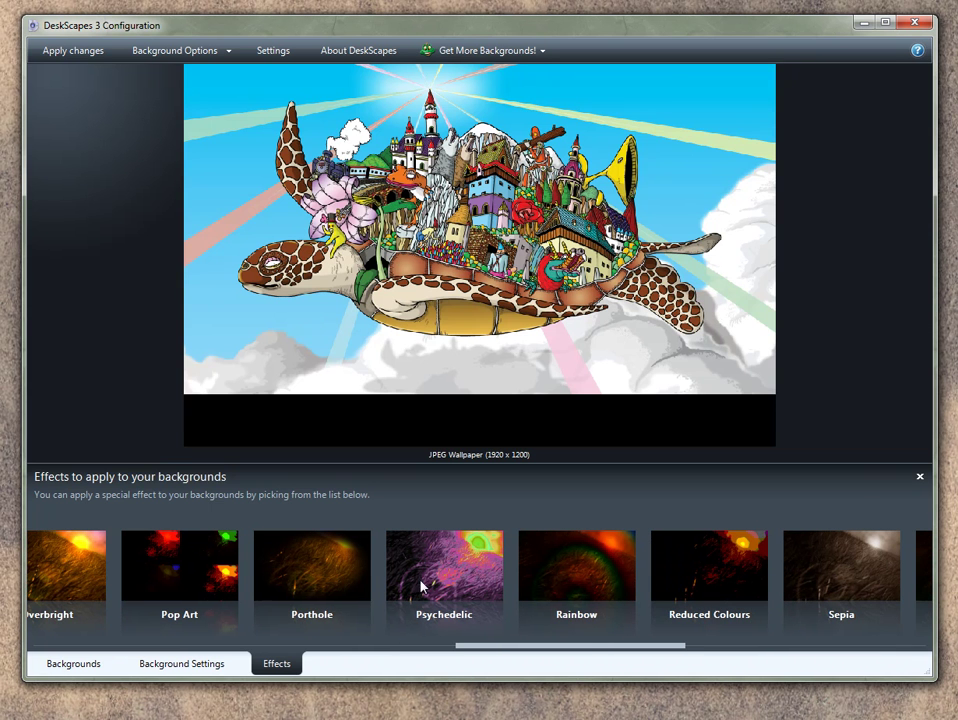
click(300, 573)
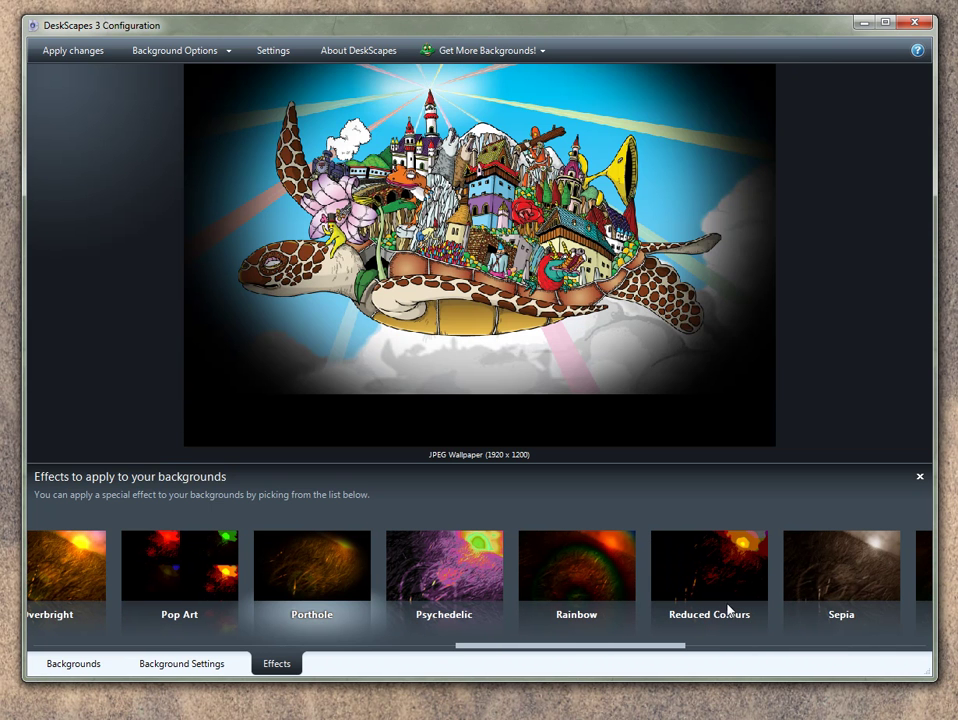
Switch the turtle wallpaper's effect to Sepia and browse on to the Smear effects.
click(806, 580)
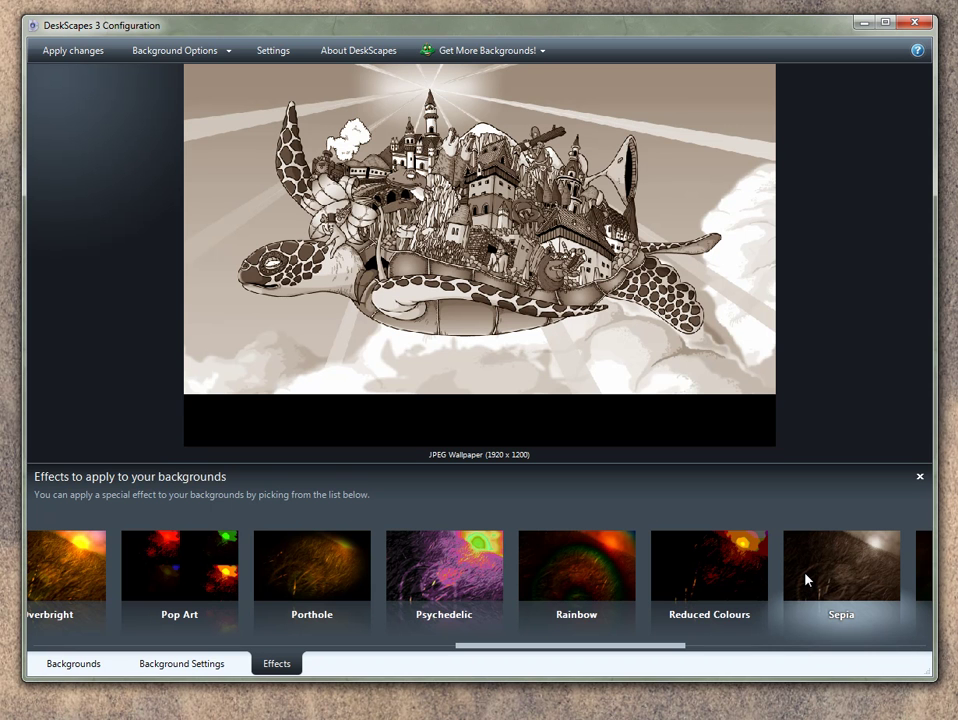
scroll(632, 563, right, 1)
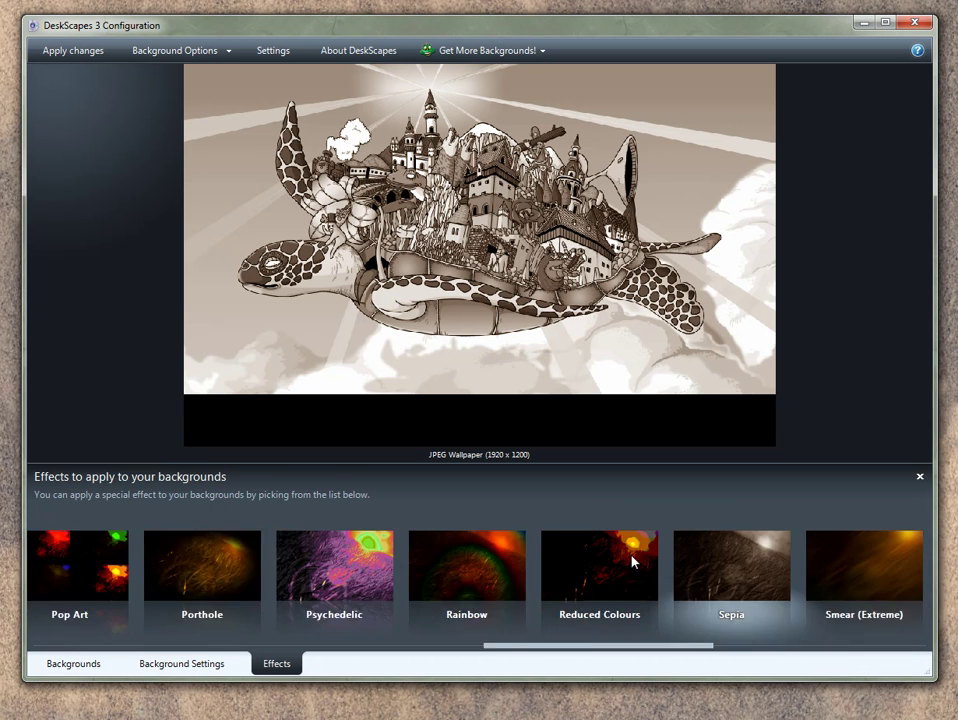
scroll(632, 563, right, 1)
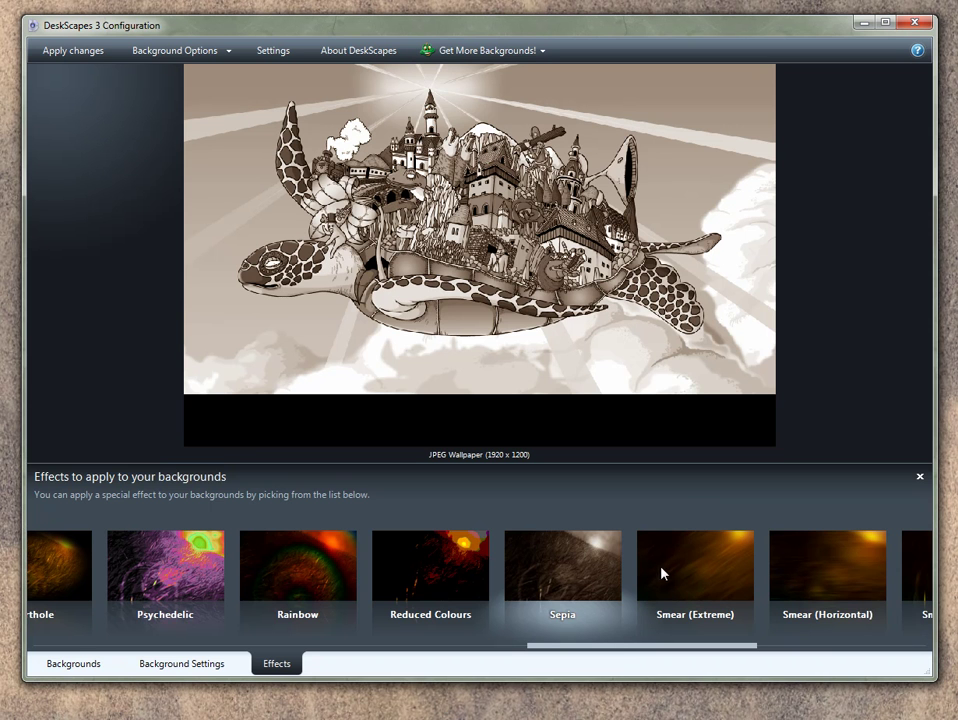